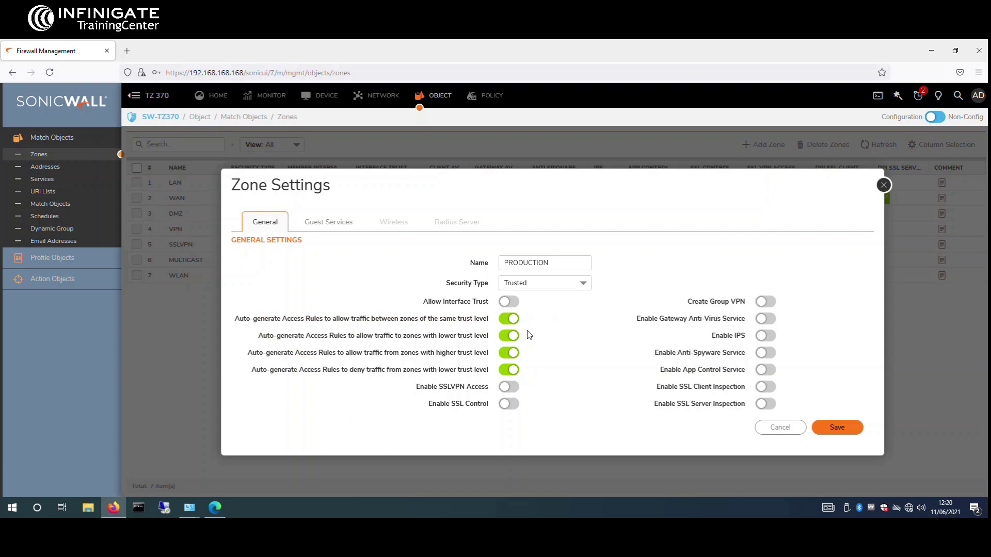
# Step: Switch off all four auto-generate access rule toggles for the Trusted PRODUCTION zone and save it
pyautogui.doubleClick(443, 303)
pyautogui.tripleClick(435, 299)
pyautogui.click(435, 298)
pyautogui.click(512, 320)
pyautogui.click(513, 338)
pyautogui.click(512, 354)
pyautogui.click(513, 371)
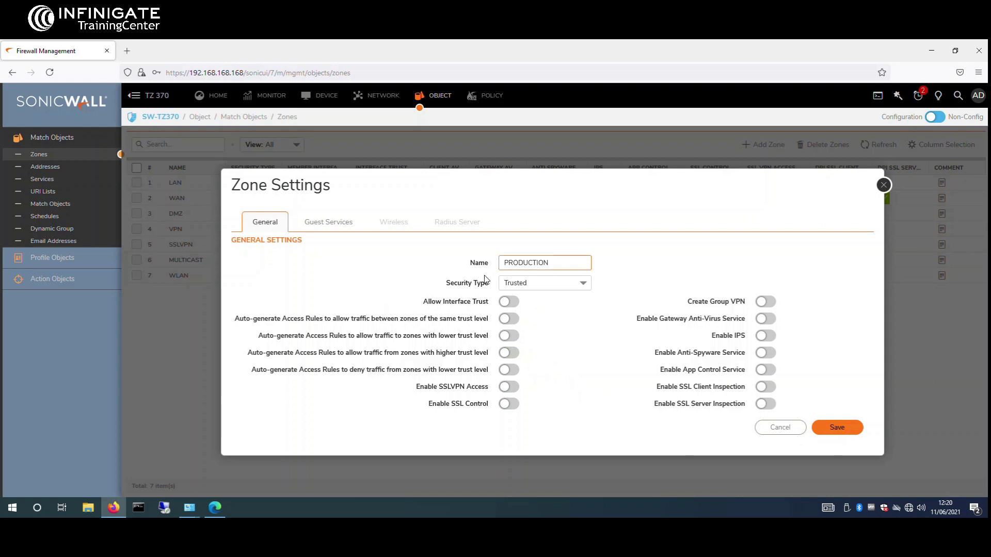
pyautogui.click(833, 429)
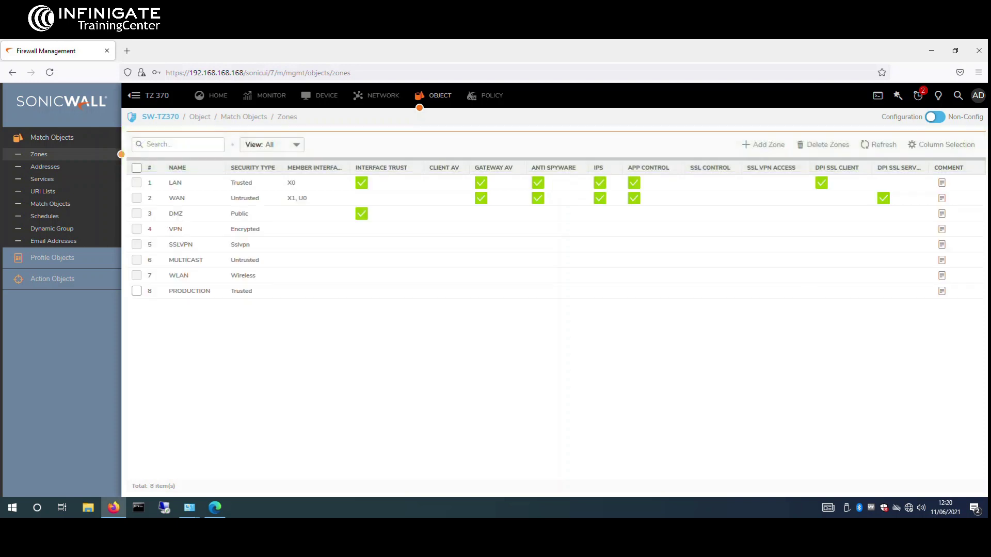
# Step: Start a new zone named WIFI with security type Public
pyautogui.click(766, 145)
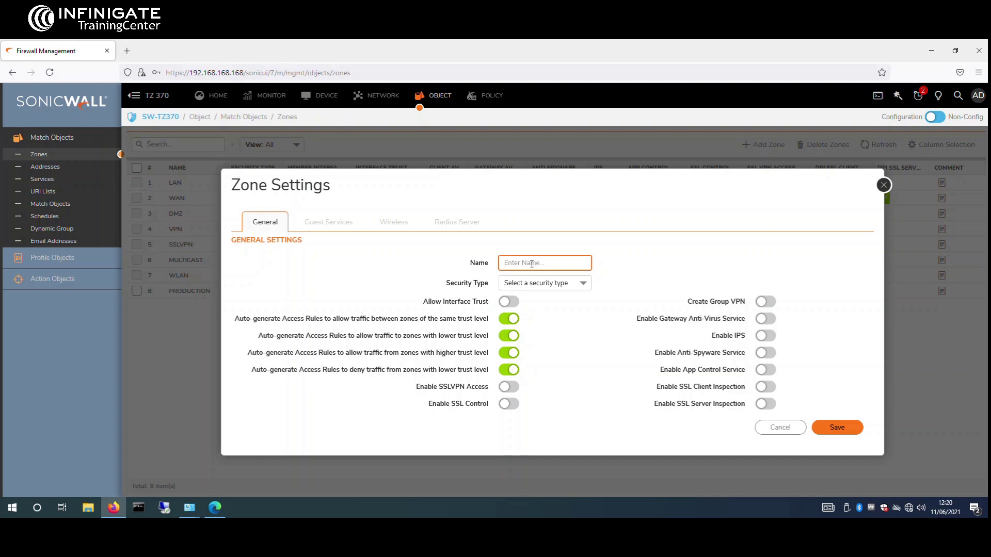
pyautogui.write('WIFI')
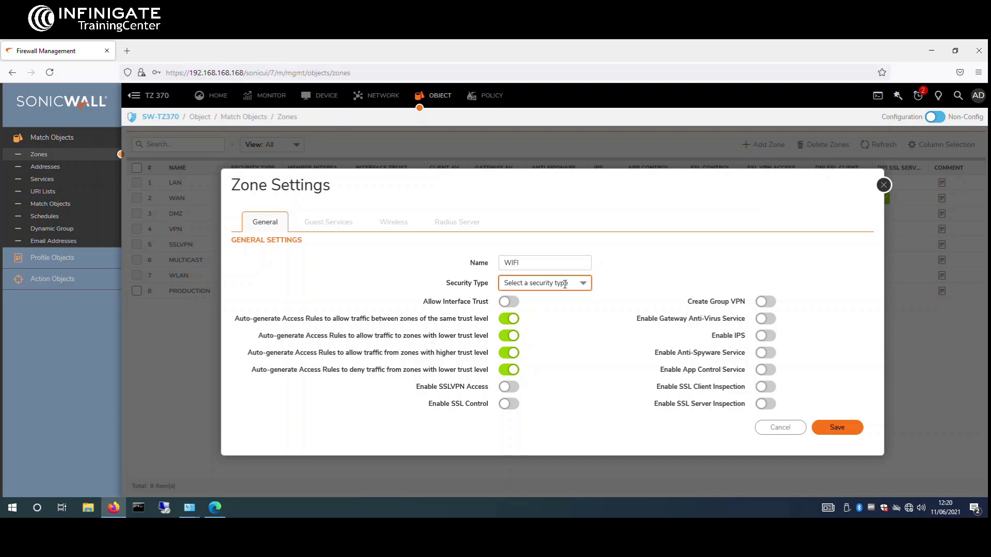
pyautogui.click(553, 282)
pyautogui.click(542, 328)
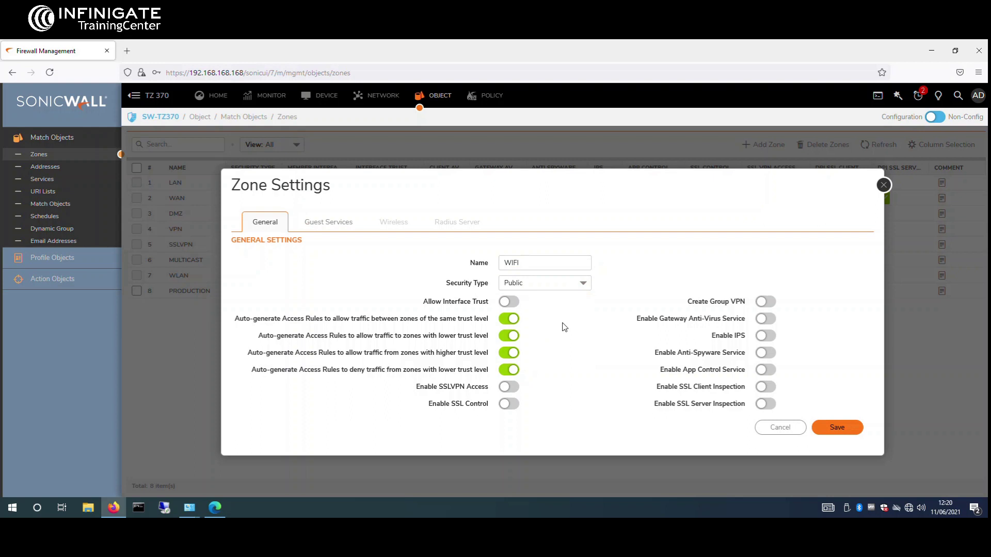
# Step: Turn off all four auto-generate access rule toggles and save the WIFI zone
pyautogui.click(509, 318)
pyautogui.click(509, 335)
pyautogui.click(509, 353)
pyautogui.click(508, 369)
pyautogui.moveTo(504, 186); pyautogui.dragTo(471, 150)
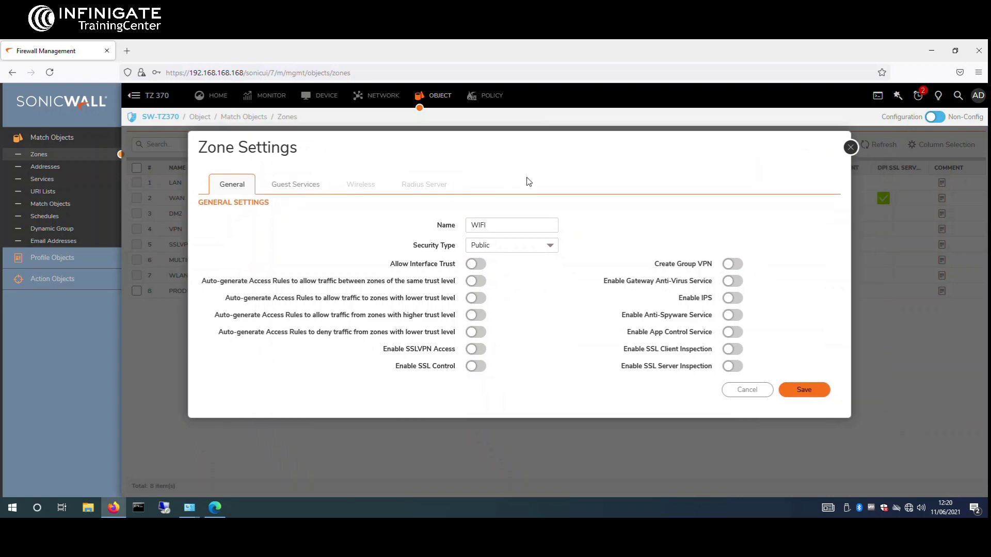
pyautogui.click(798, 391)
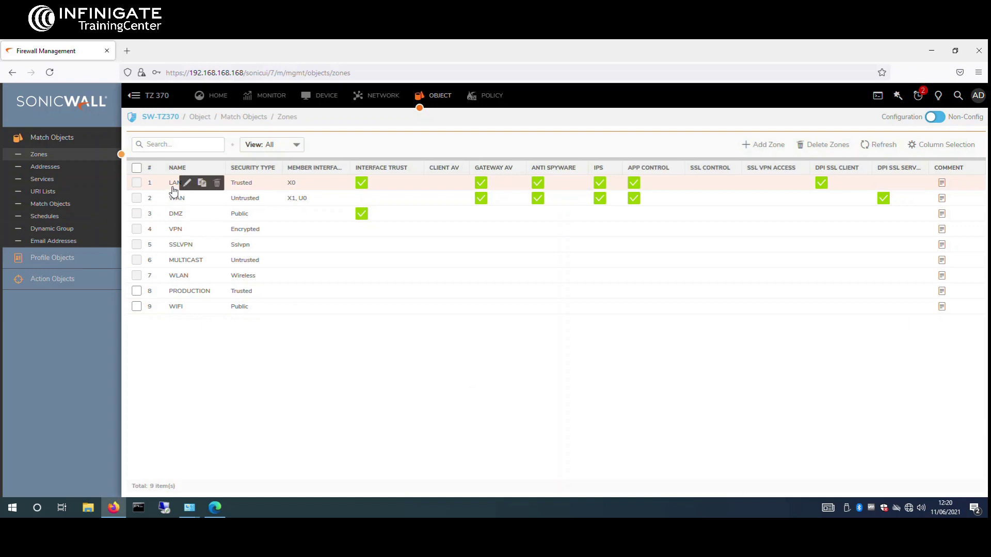
# Step: Edit the LAN zone to disable Allow Interface Trust and all four auto-generate toggles, then save
pyautogui.click(187, 185)
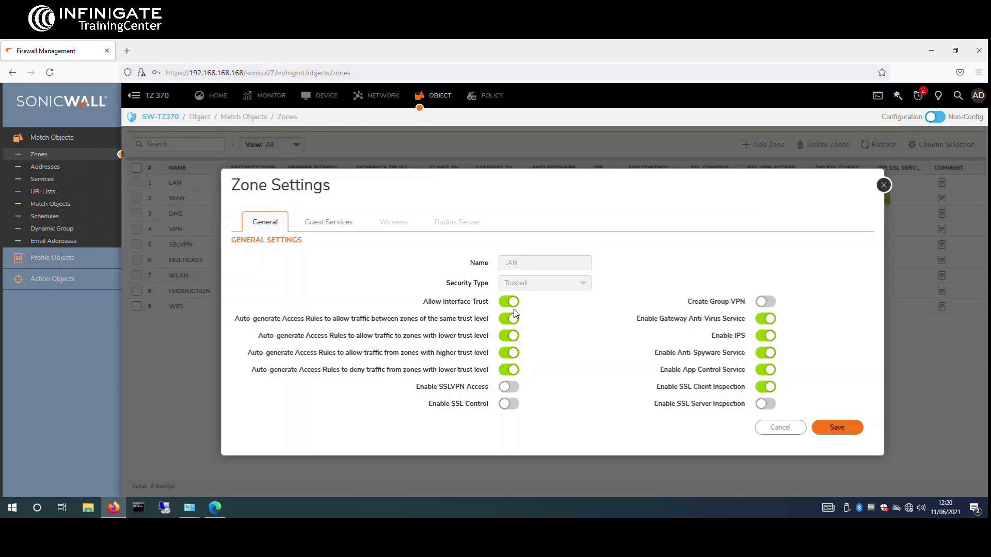
pyautogui.click(513, 303)
pyautogui.click(510, 318)
pyautogui.click(509, 336)
pyautogui.click(511, 352)
pyautogui.click(511, 369)
pyautogui.click(845, 432)
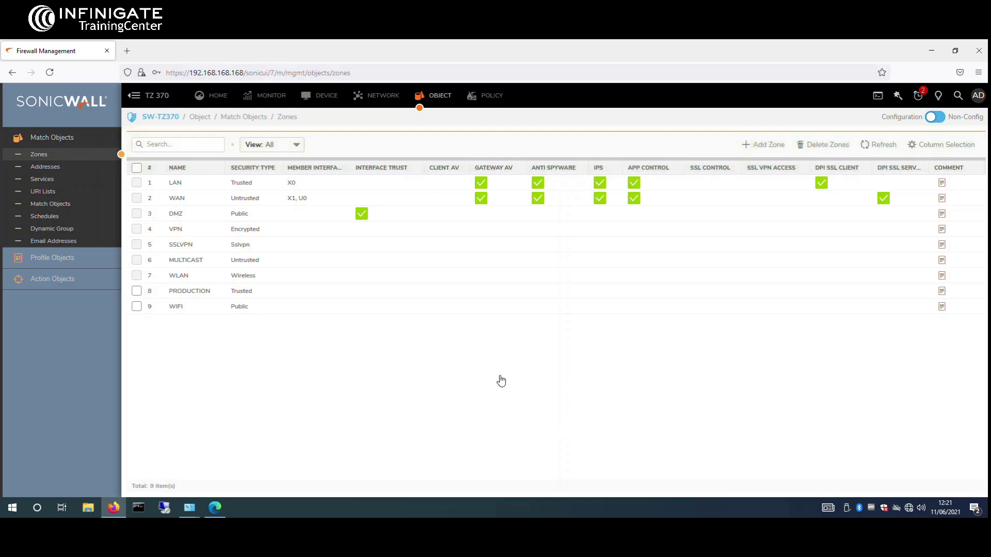
# Step: Edit interface X2 from Network > Interfaces and assign it to the PRODUCTION zone
pyautogui.click(382, 97)
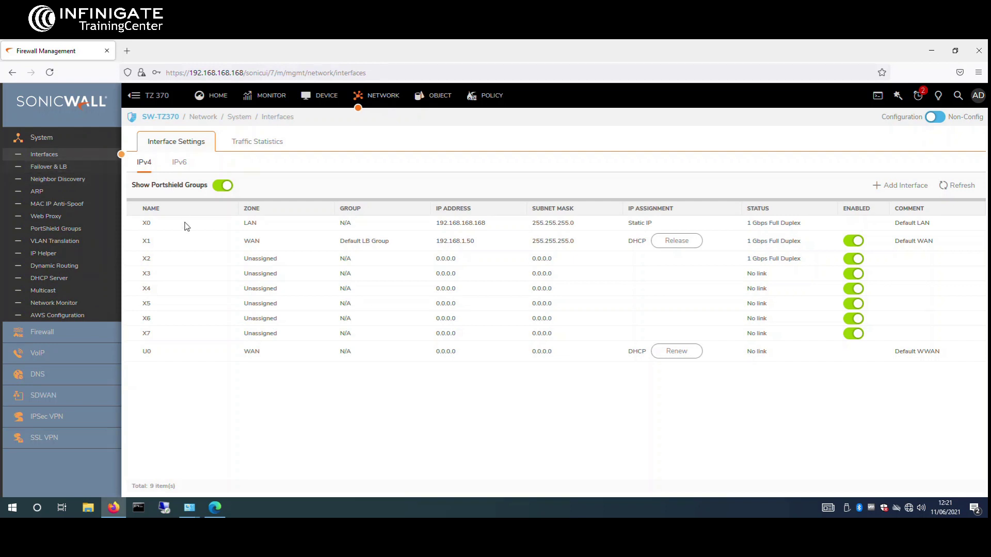
pyautogui.moveTo(190, 239)
pyautogui.moveTo(250, 228)
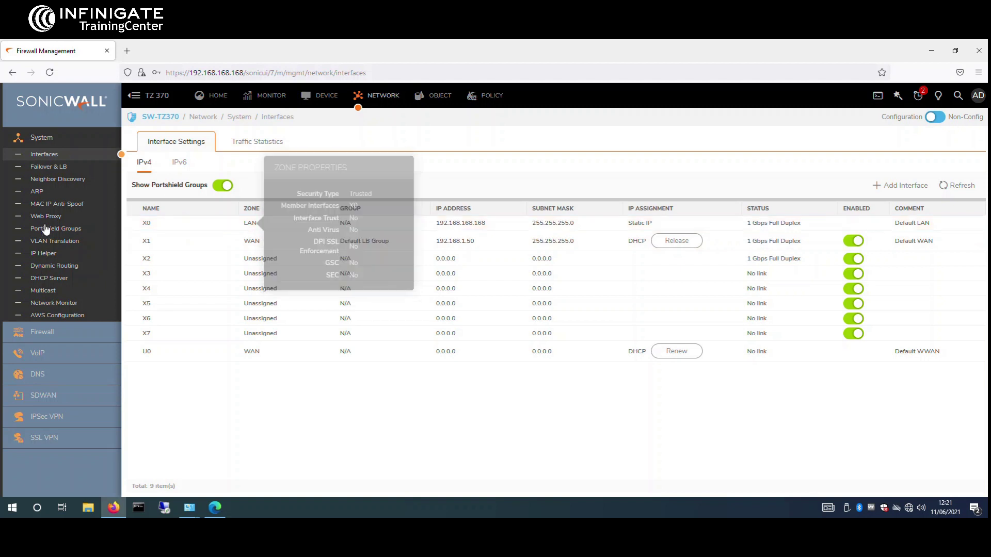
pyautogui.moveTo(259, 250)
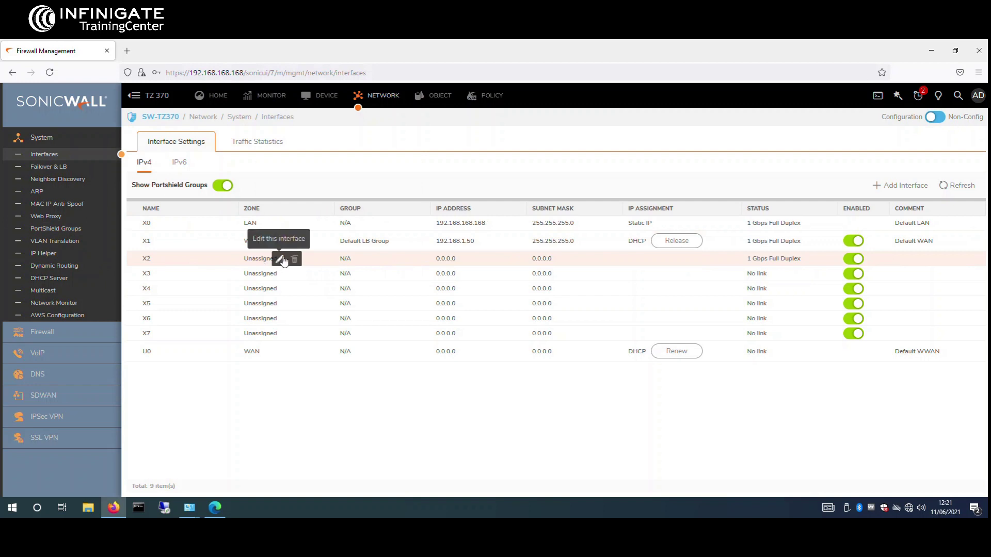
pyautogui.click(282, 260)
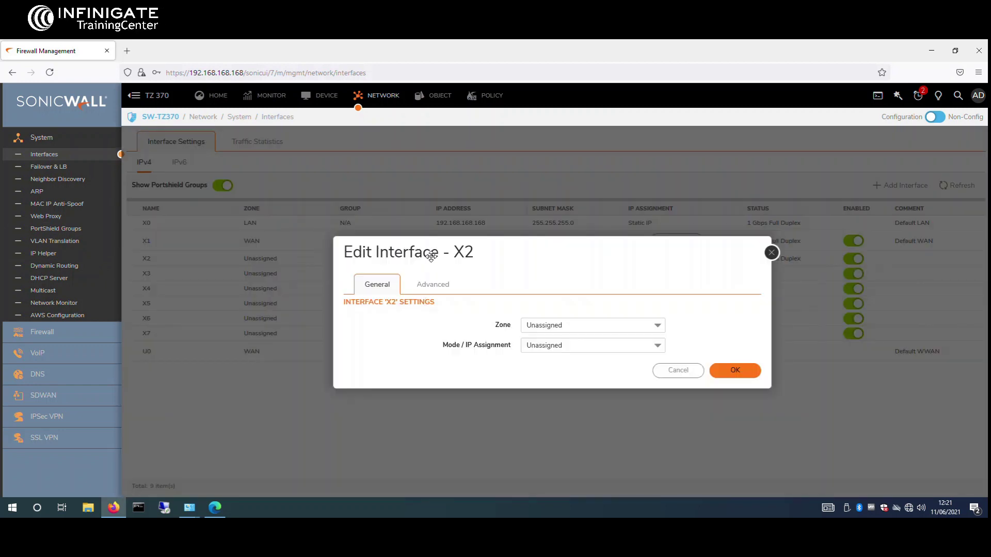
pyautogui.moveTo(431, 256); pyautogui.dragTo(383, 176)
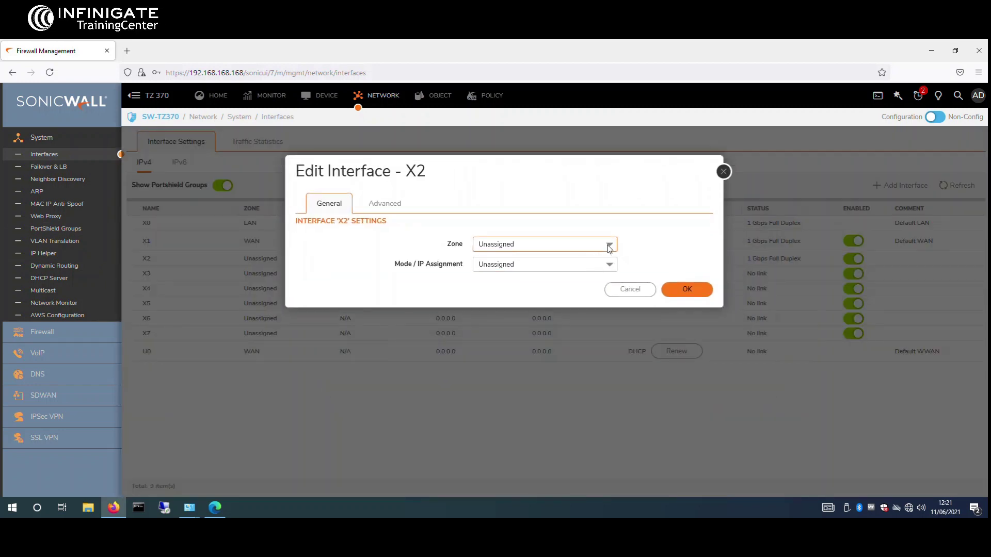
pyautogui.click(609, 247)
pyautogui.click(528, 349)
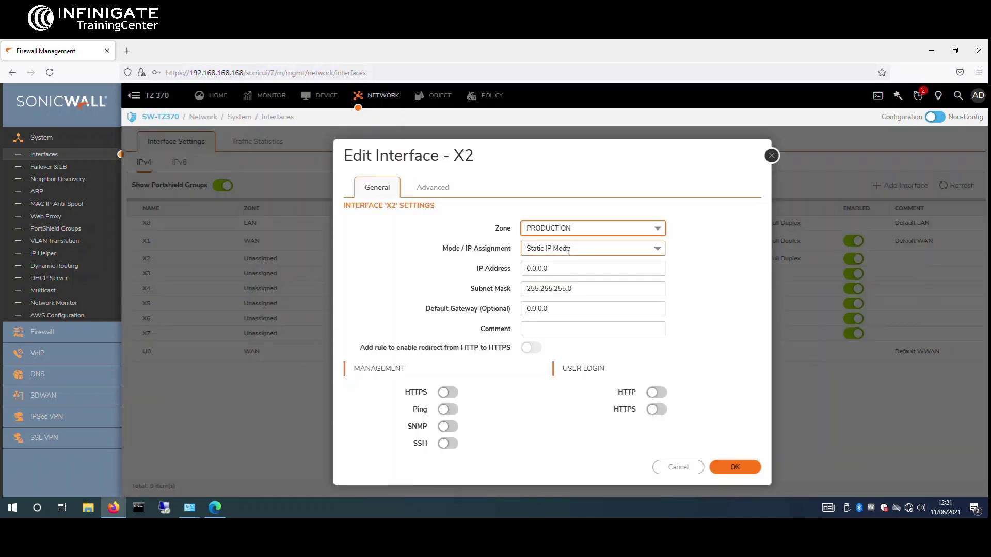
# Step: Give X2 IP 192.168.100.254, mask 255.255.255.0, enable Ping management, and apply
pyautogui.click(564, 269)
pyautogui.doubleClick(565, 269)
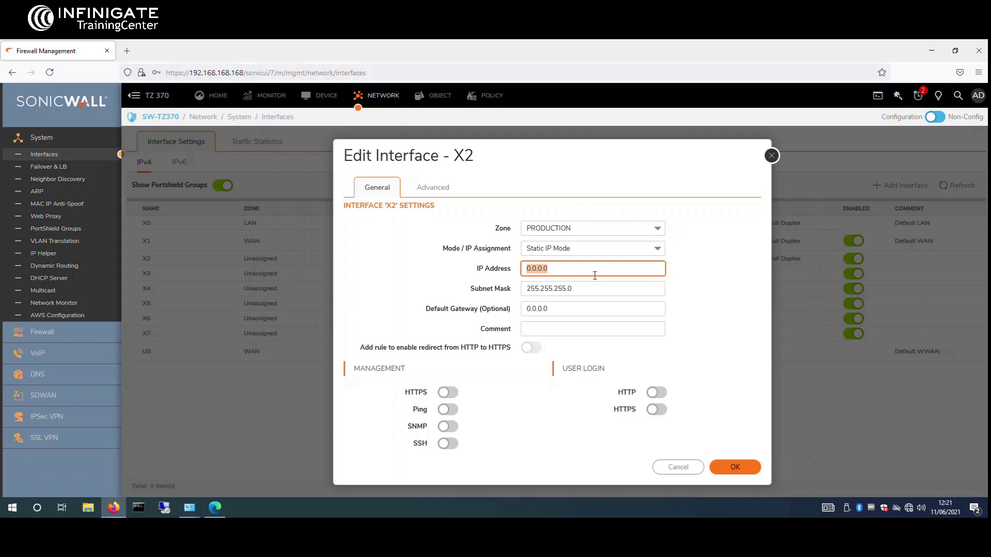
pyautogui.write('192.168.100.254')
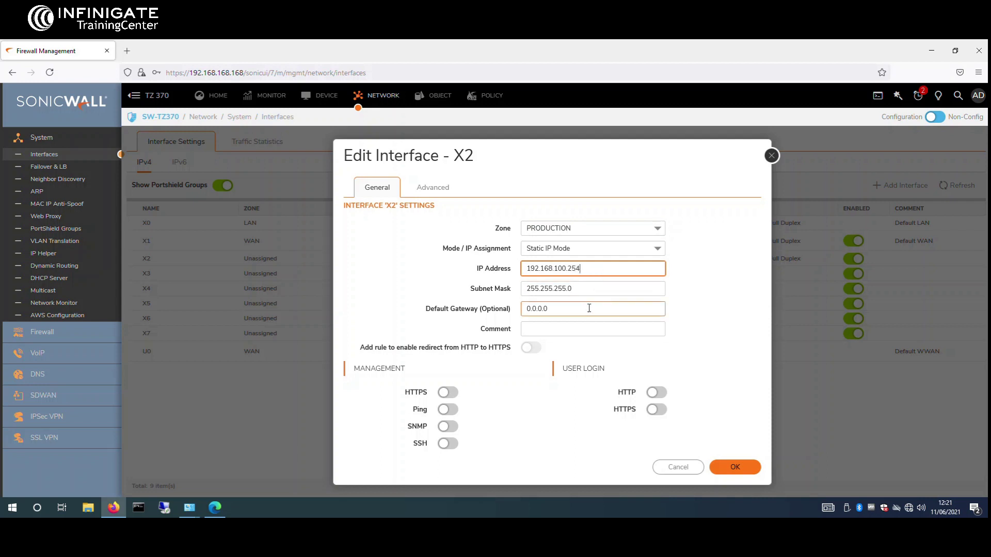
pyautogui.click(447, 410)
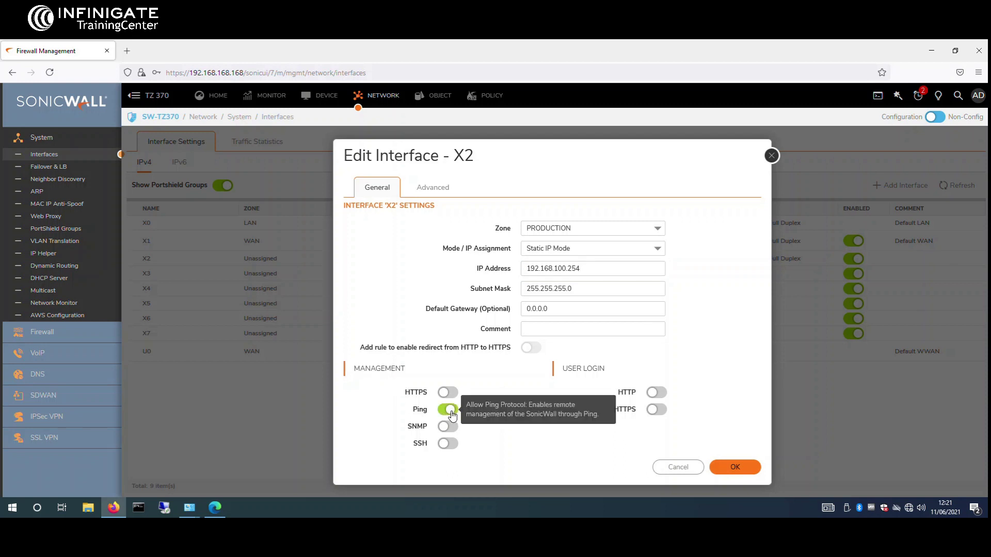
pyautogui.click(563, 273)
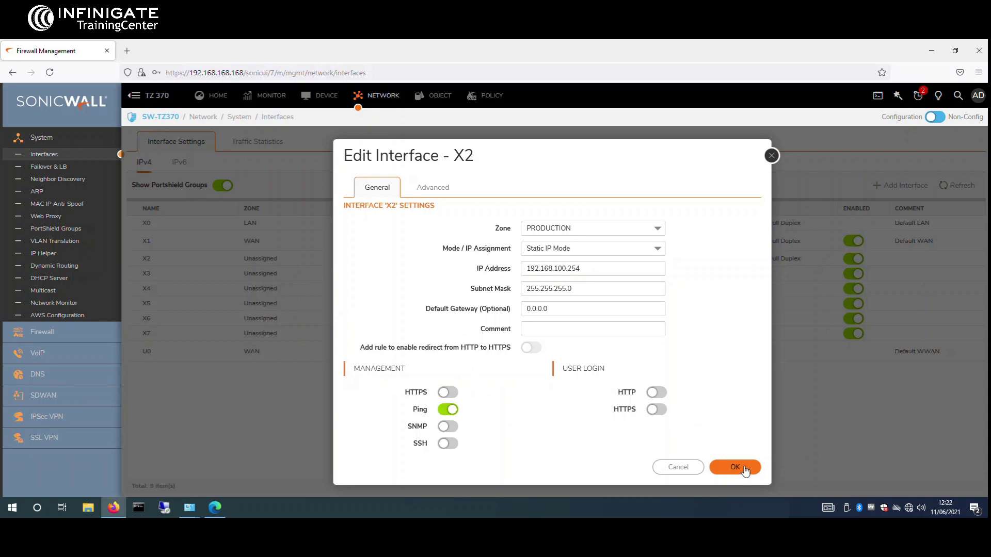
pyautogui.click(743, 469)
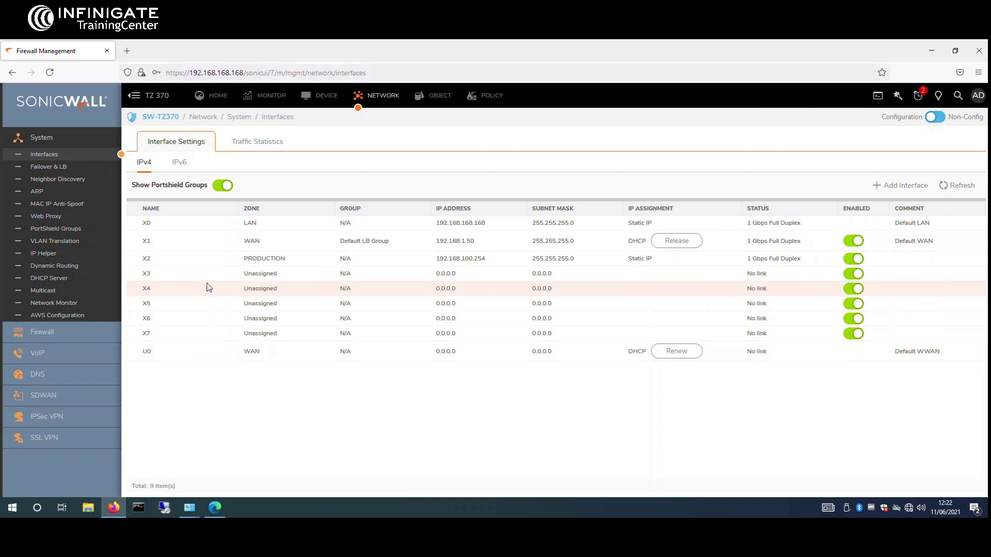
# Step: Begin a new virtual interface with zone Unassigned and NativeBridge Mode
pyautogui.moveTo(222, 279)
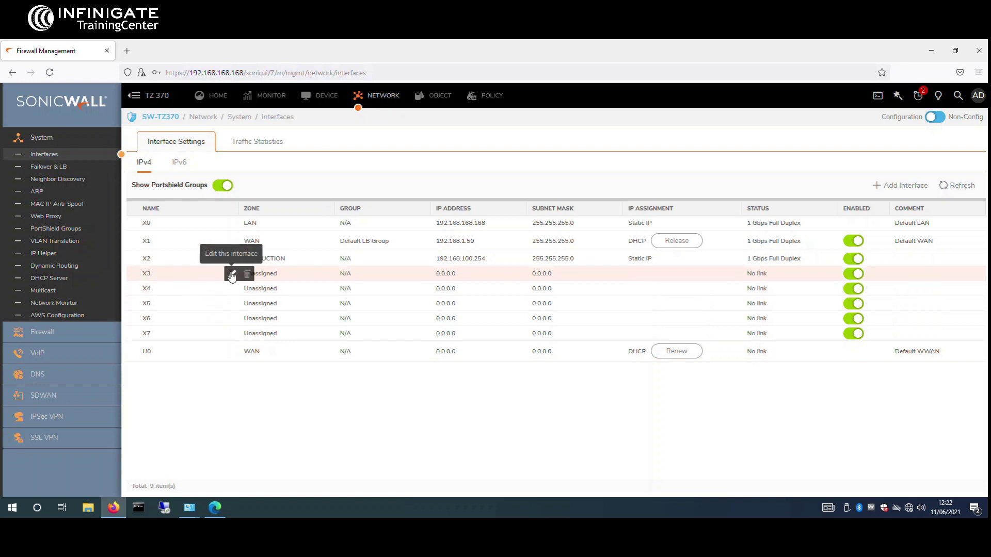
pyautogui.click(898, 185)
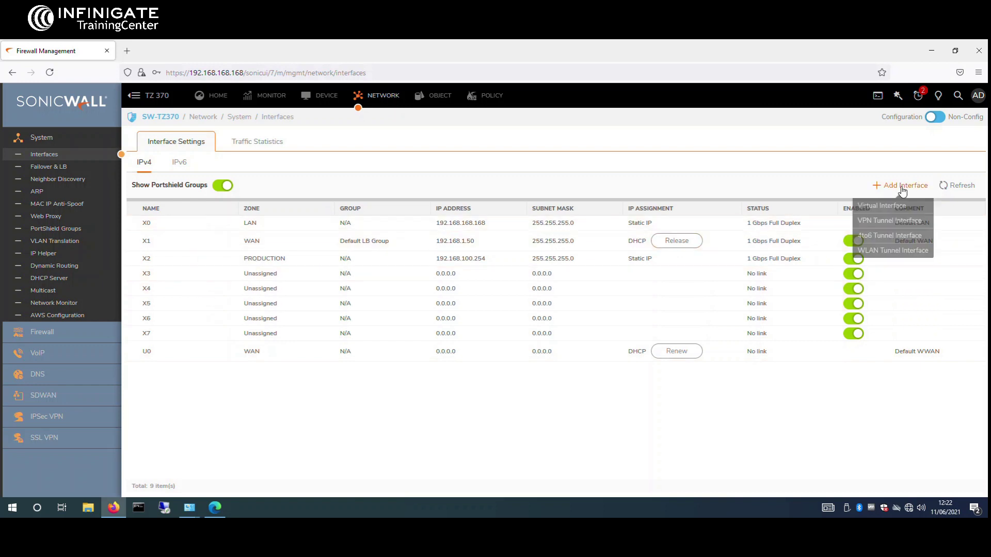
pyautogui.click(887, 206)
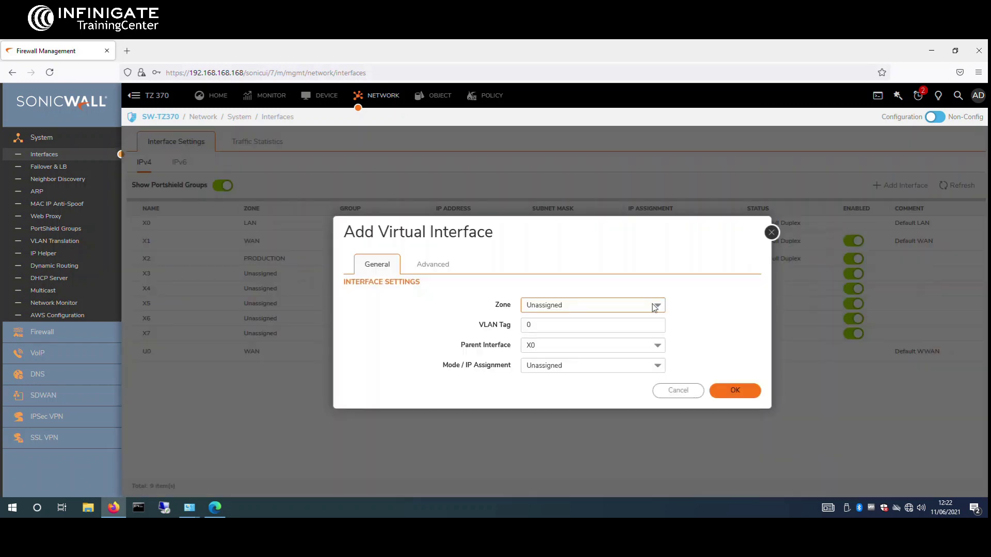
pyautogui.click(654, 307)
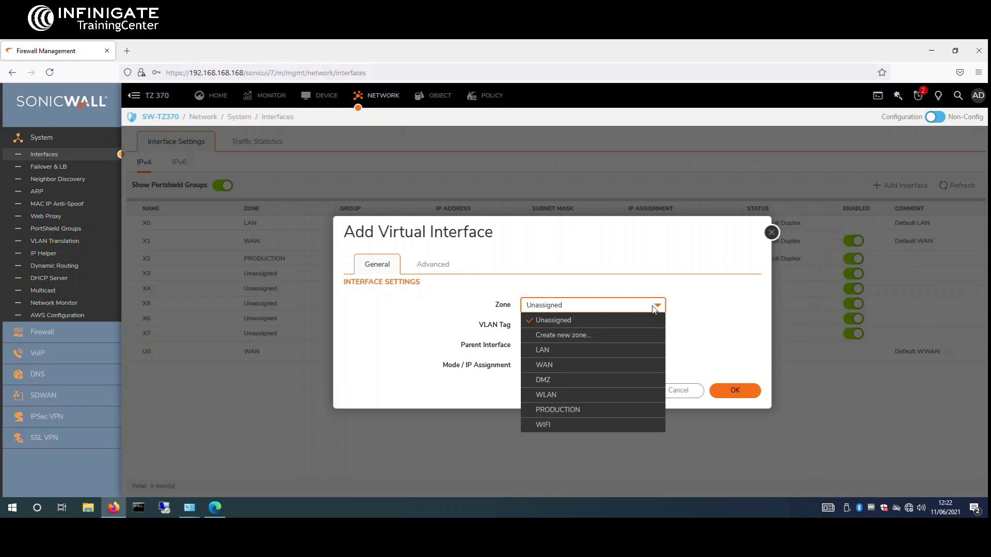
pyautogui.click(642, 318)
pyautogui.click(646, 366)
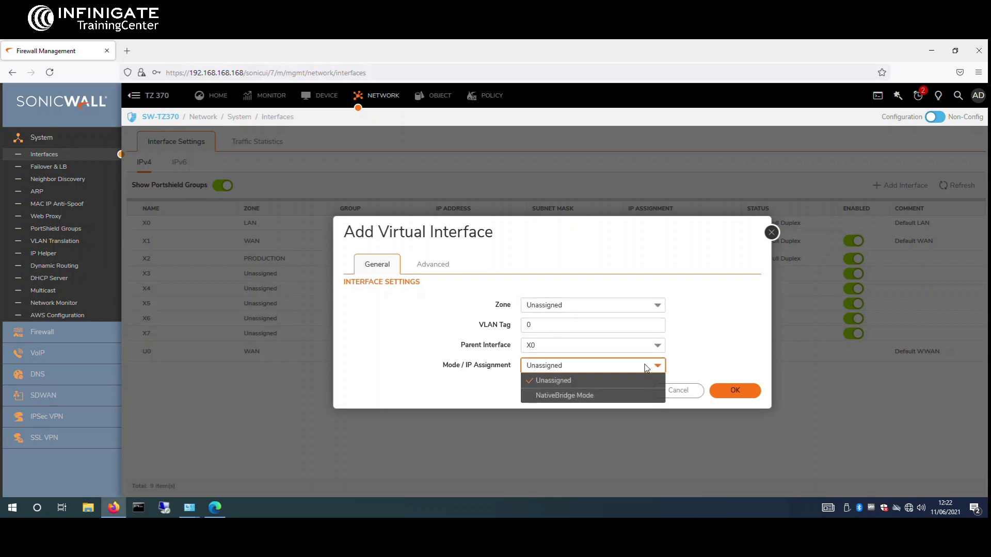
pyautogui.click(600, 394)
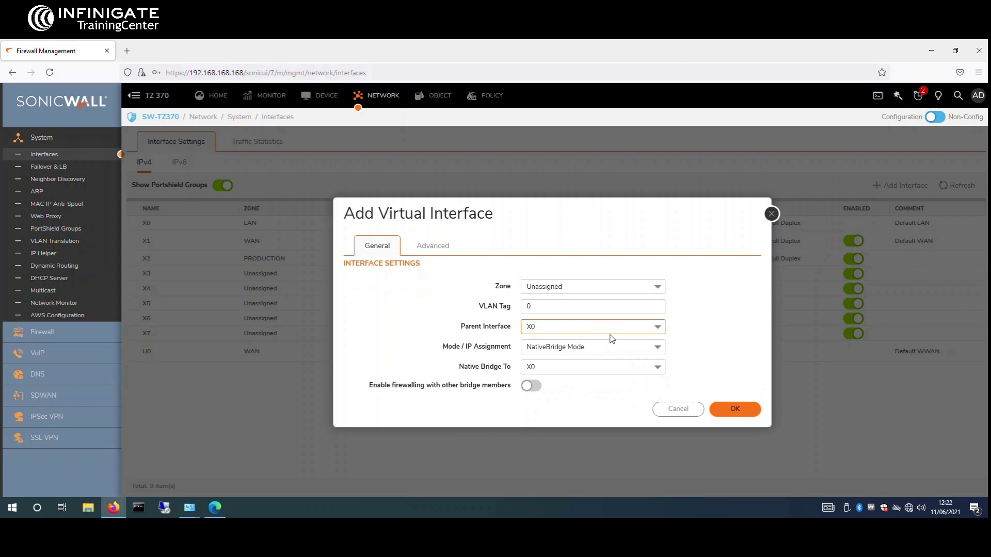
# Step: Bridge it to X0, set parent X3 and VLAN tag 100, and save X3:V100
pyautogui.click(635, 373)
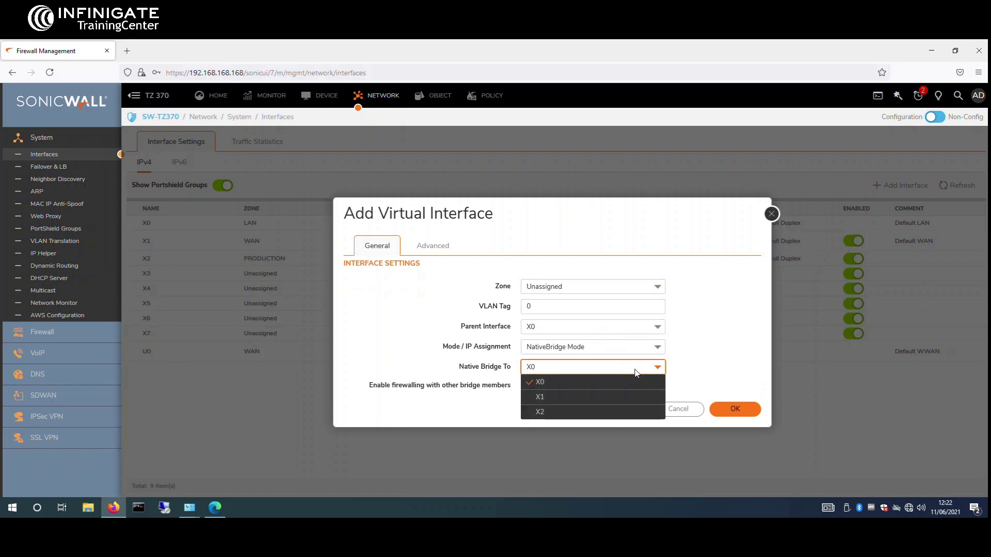
pyautogui.click(635, 369)
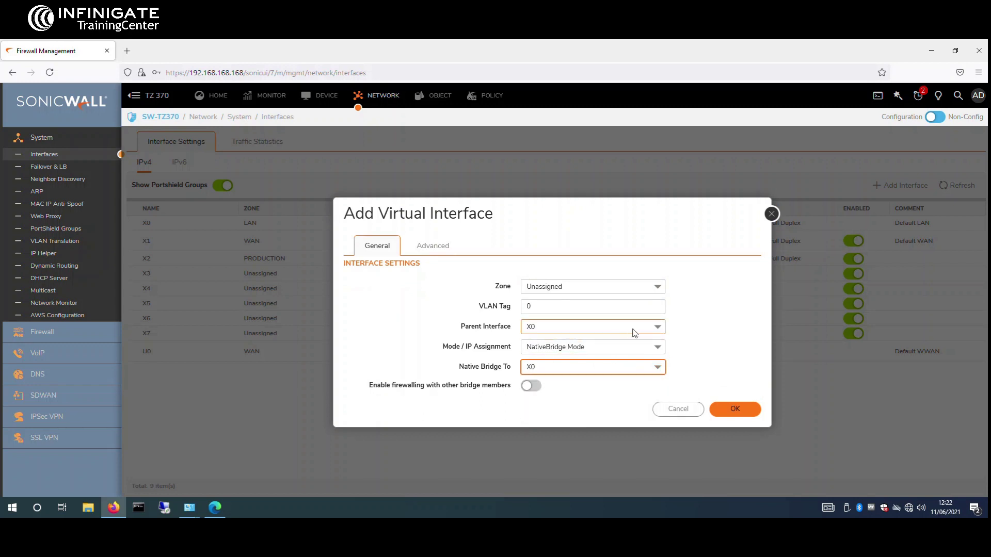
pyautogui.click(649, 329)
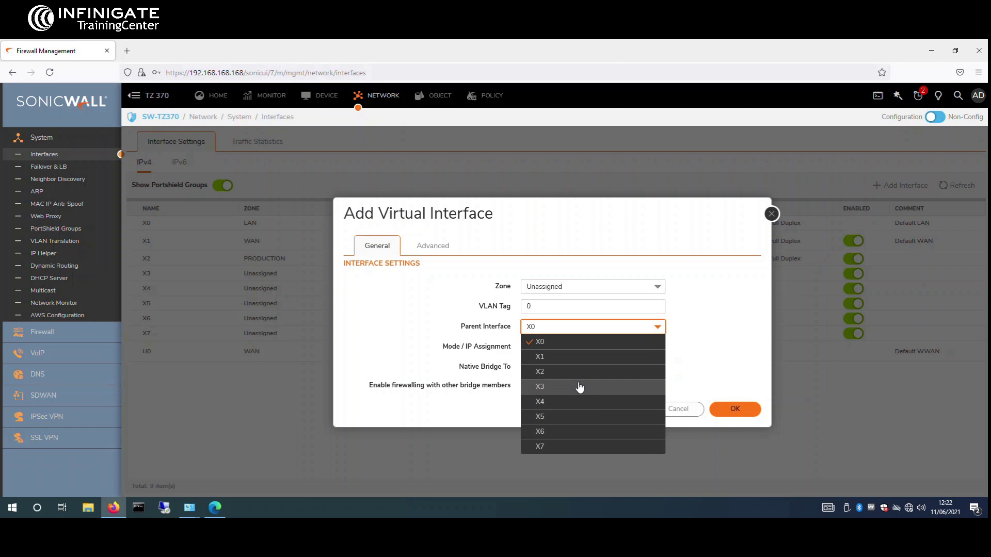
pyautogui.click(579, 387)
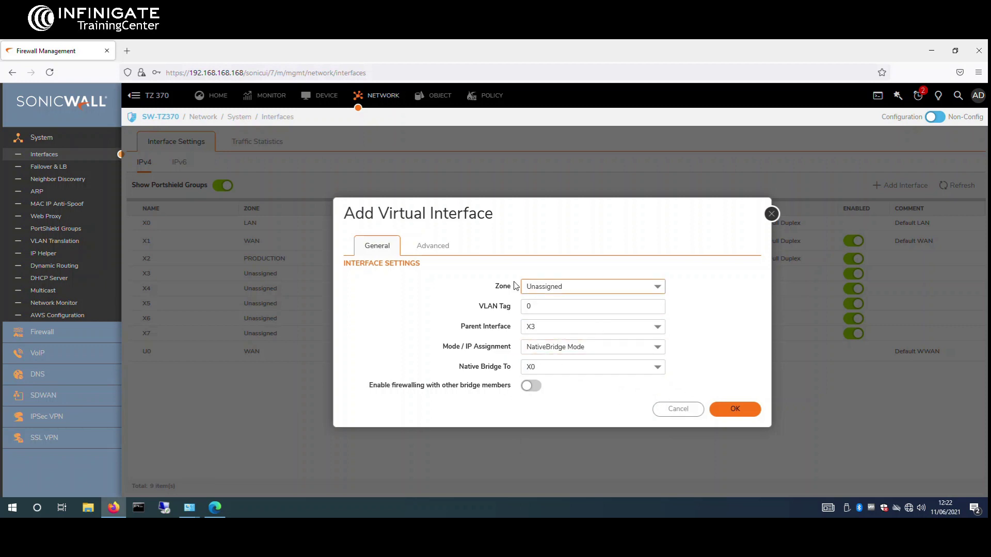
pyautogui.click(754, 410)
pyautogui.click(593, 359)
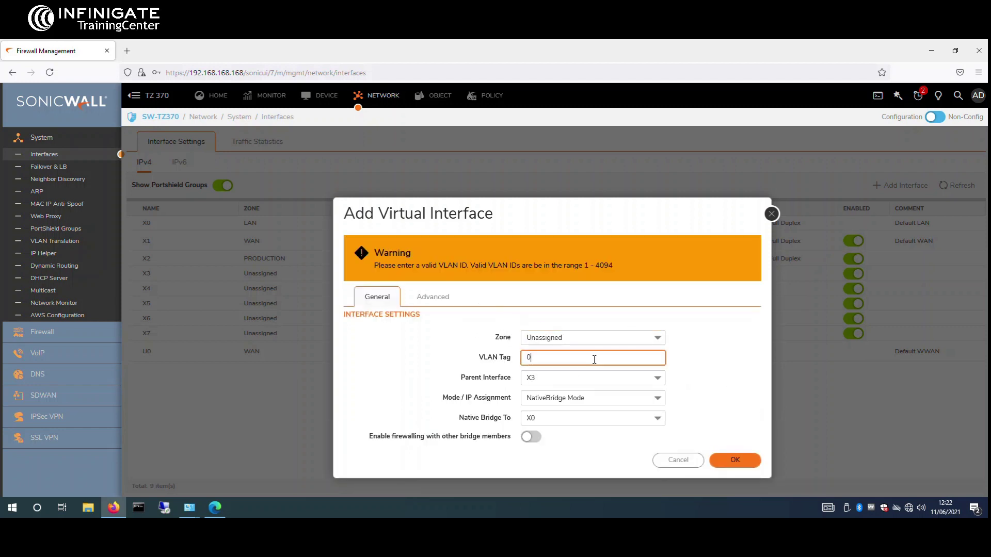
pyautogui.write('100')
pyautogui.moveTo(613, 203); pyautogui.dragTo(571, 163)
pyautogui.click(690, 417)
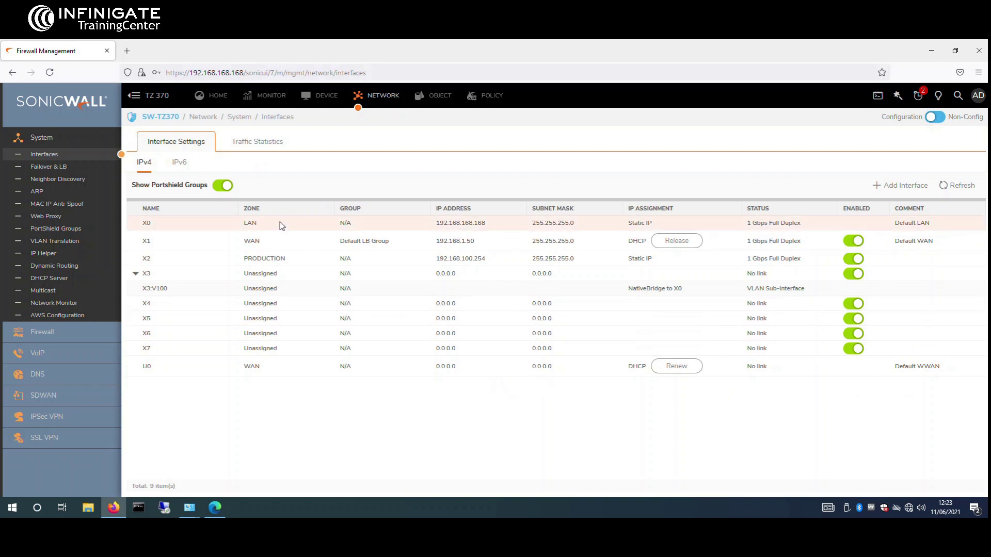
# Step: Change X0's IP address to 192.168.50.254, enable SSH management, and apply
pyautogui.moveTo(280, 225)
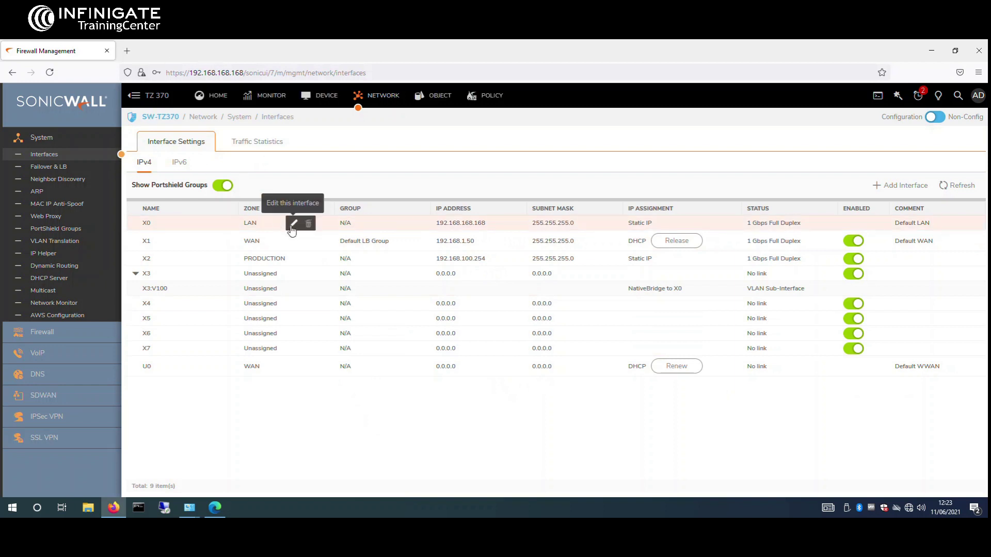
pyautogui.click(293, 224)
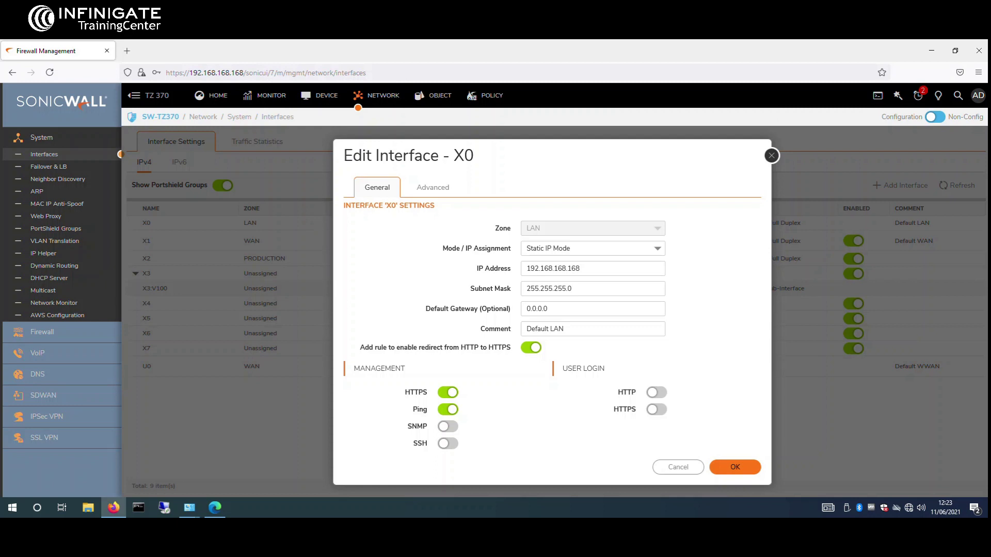
pyautogui.click(578, 268)
pyautogui.moveTo(578, 268); pyautogui.dragTo(555, 258)
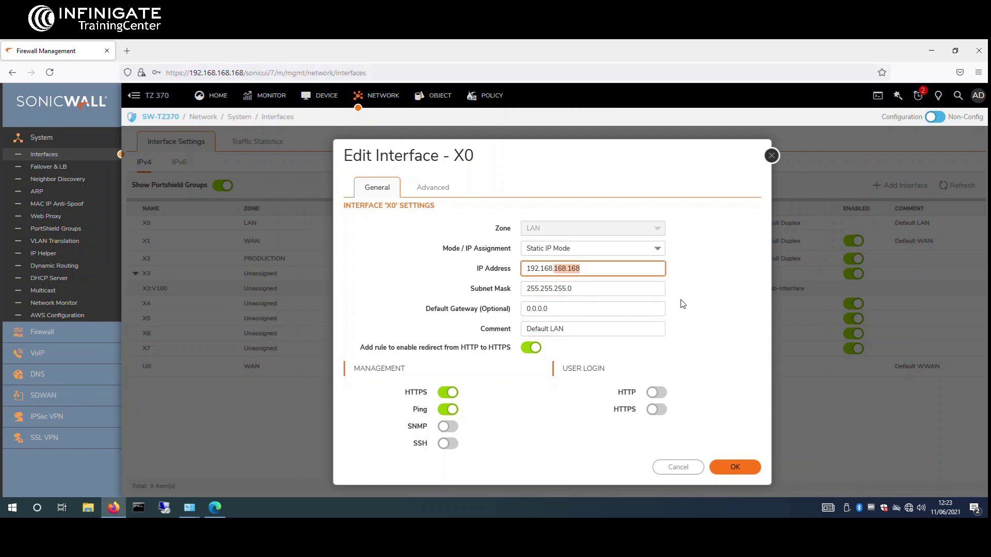
pyautogui.write('50')
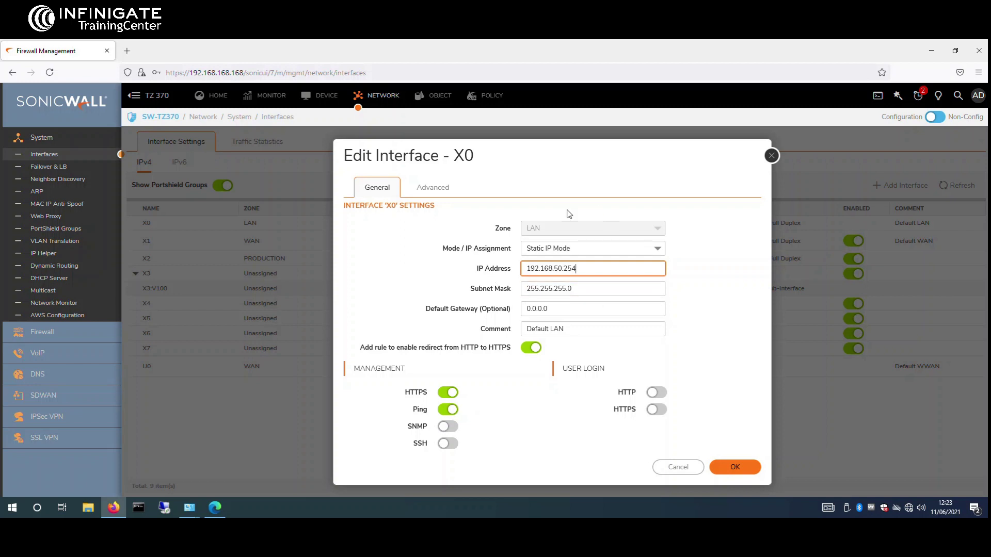
pyautogui.moveTo(471, 156)
pyautogui.mouseDown()
pyautogui.moveTo(499, 160)
pyautogui.moveTo(466, 155)
pyautogui.mouseUp()
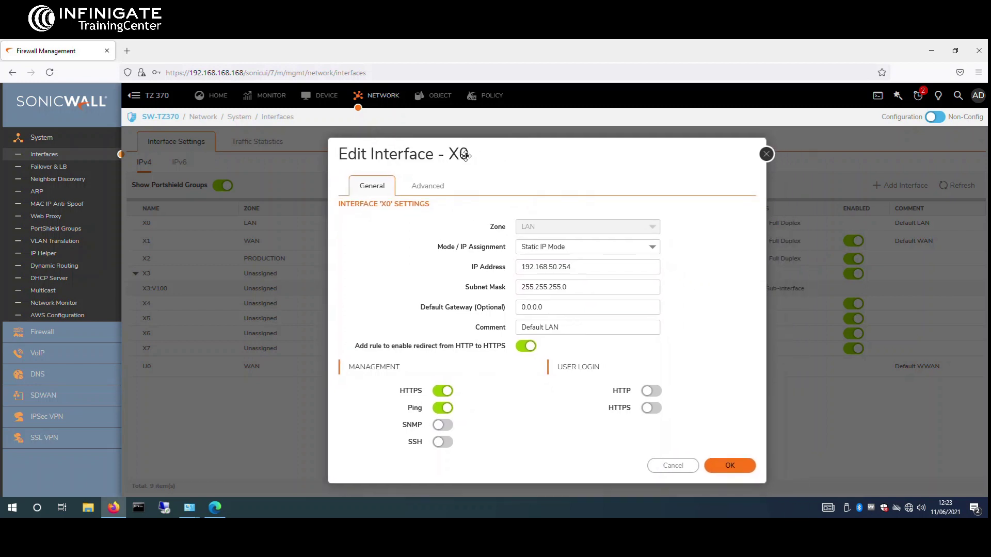
pyautogui.click(444, 442)
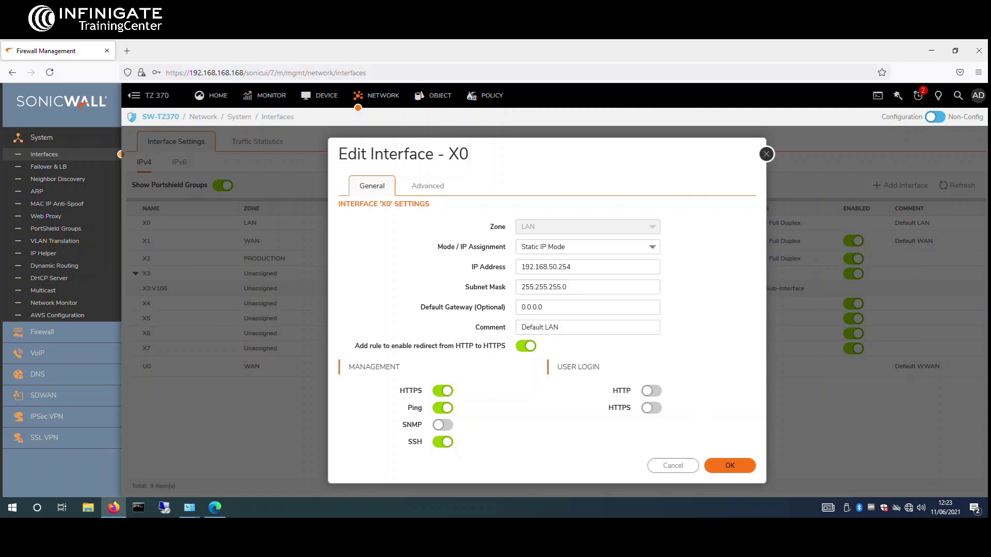
pyautogui.click(747, 465)
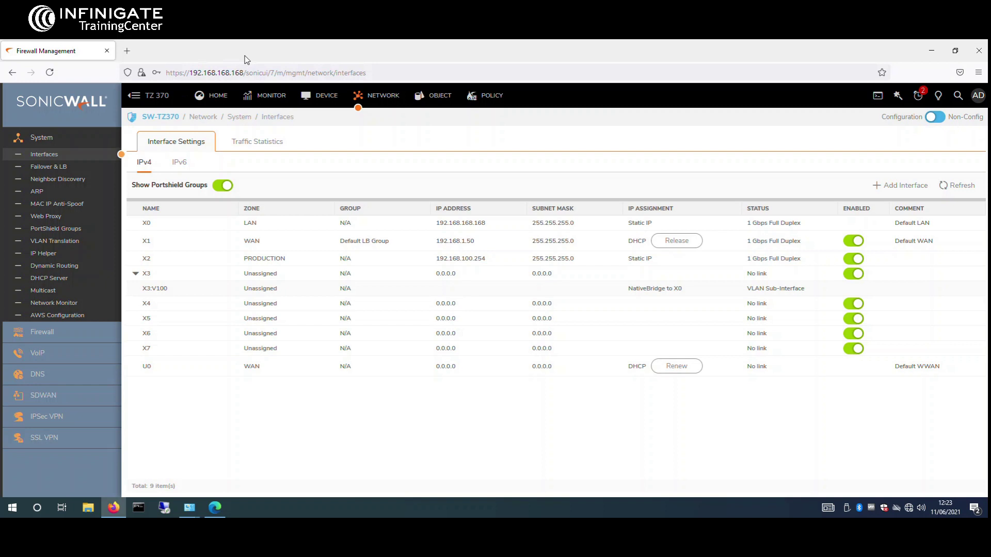
# Step: Close the LAN status window
pyautogui.moveTo(189, 507)
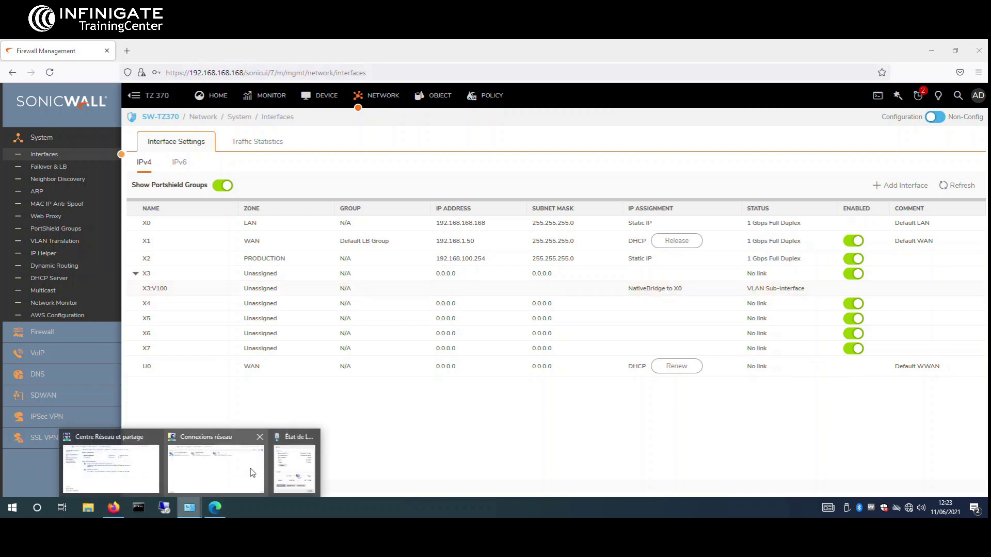
pyautogui.click(294, 464)
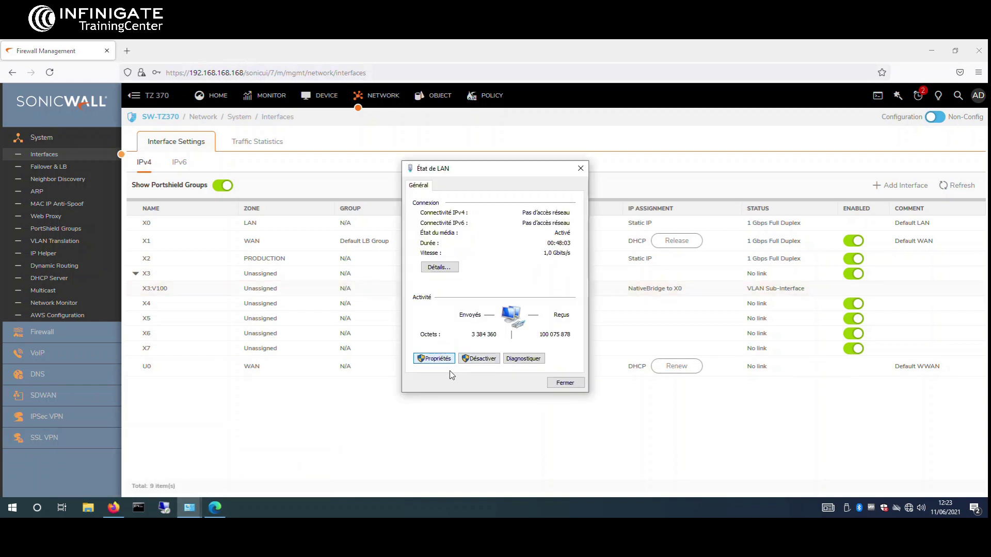
pyautogui.click(197, 508)
pyautogui.click(296, 476)
pyautogui.moveTo(480, 174); pyautogui.dragTo(790, 183)
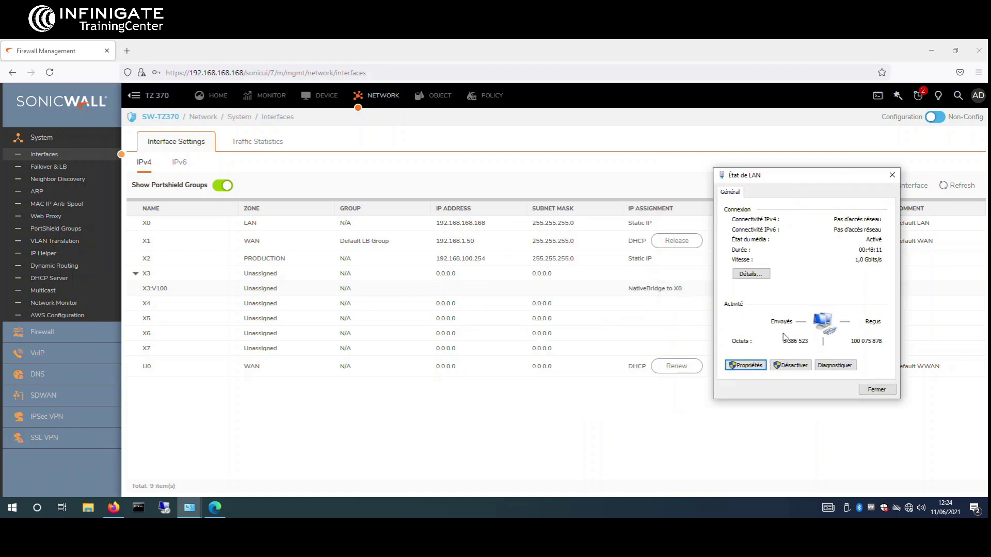
pyautogui.click(891, 175)
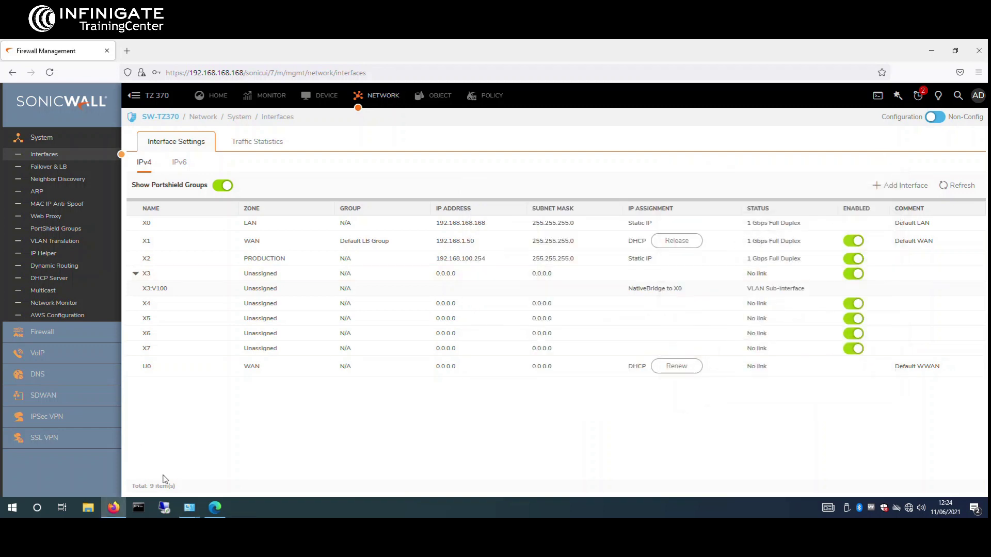
# Step: Set the LAN adapter IPv4 to 192.168.50.1/24, gateway 192.168.50.254, DNS 192.168.100.1 and 8.8.8.8
pyautogui.moveTo(189, 508)
pyautogui.click(262, 476)
pyautogui.rightClick(528, 221)
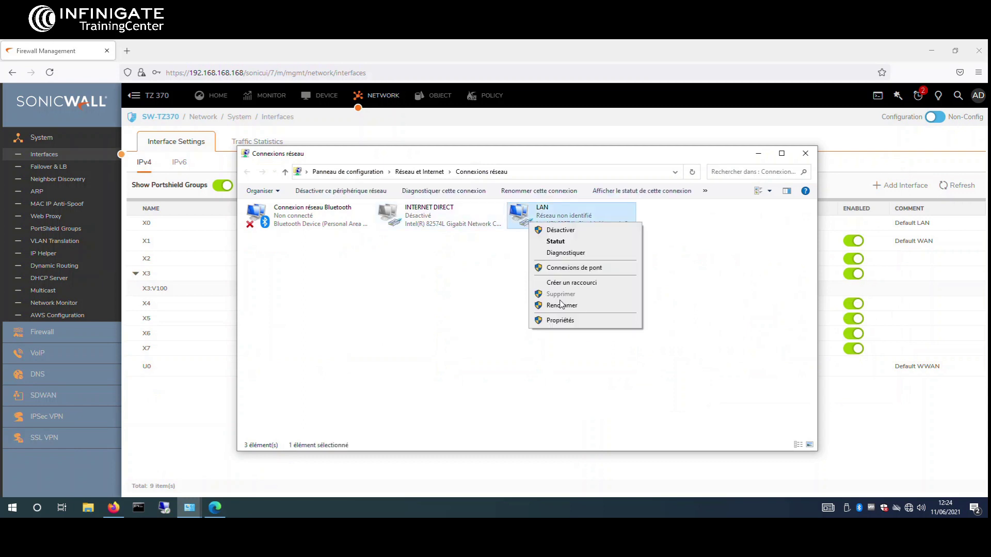
pyautogui.click(573, 251)
pyautogui.rightClick(566, 216)
pyautogui.click(592, 312)
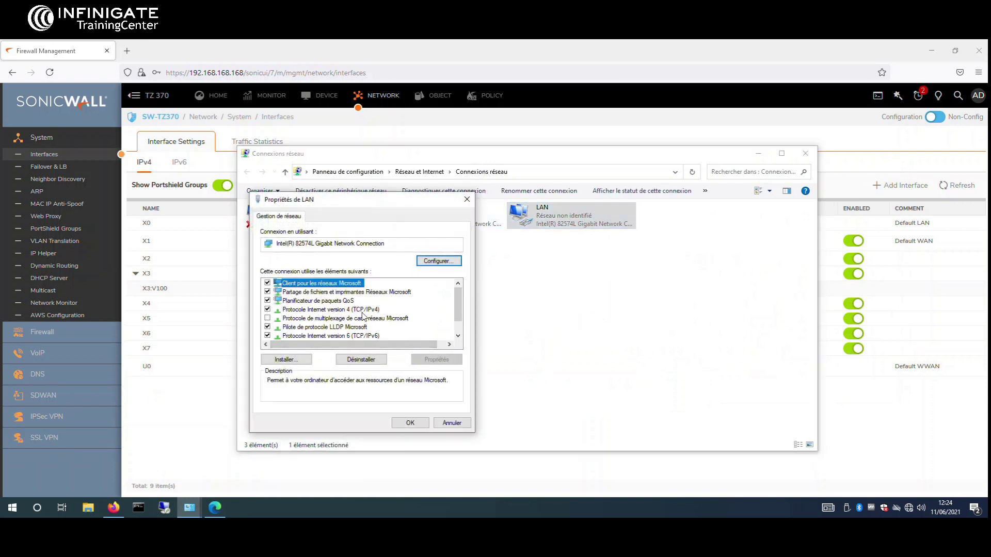
pyautogui.doubleClick(361, 310)
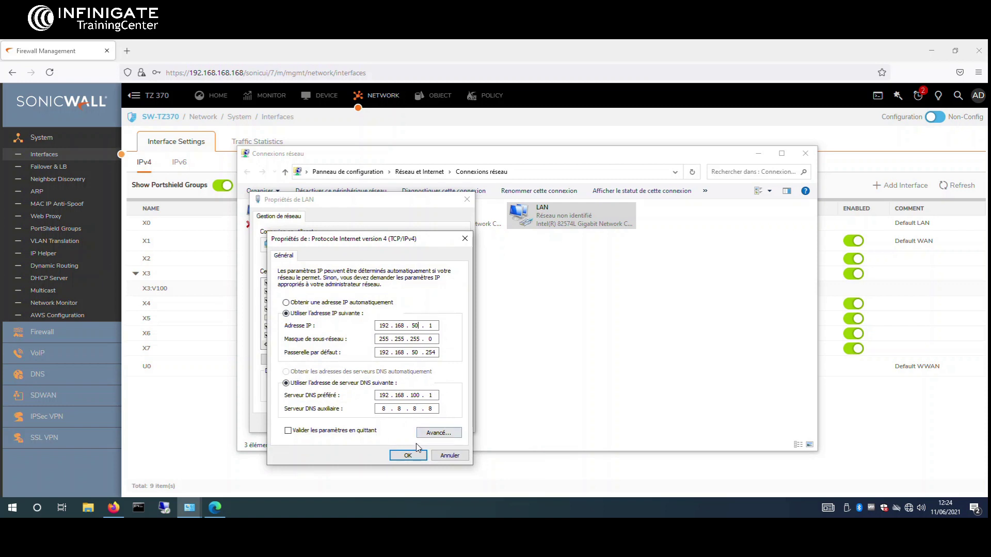
pyautogui.click(351, 432)
pyautogui.click(409, 455)
pyautogui.click(409, 421)
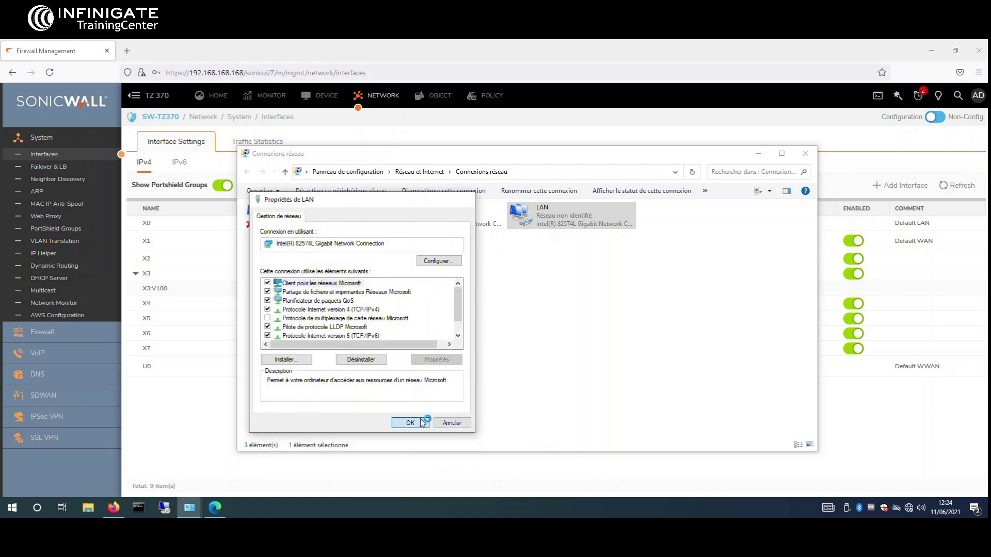
# Step: Close the Network Connections window and dismiss the diagnostics prompt
pyautogui.click(805, 153)
pyautogui.click(635, 163)
pyautogui.click(221, 73)
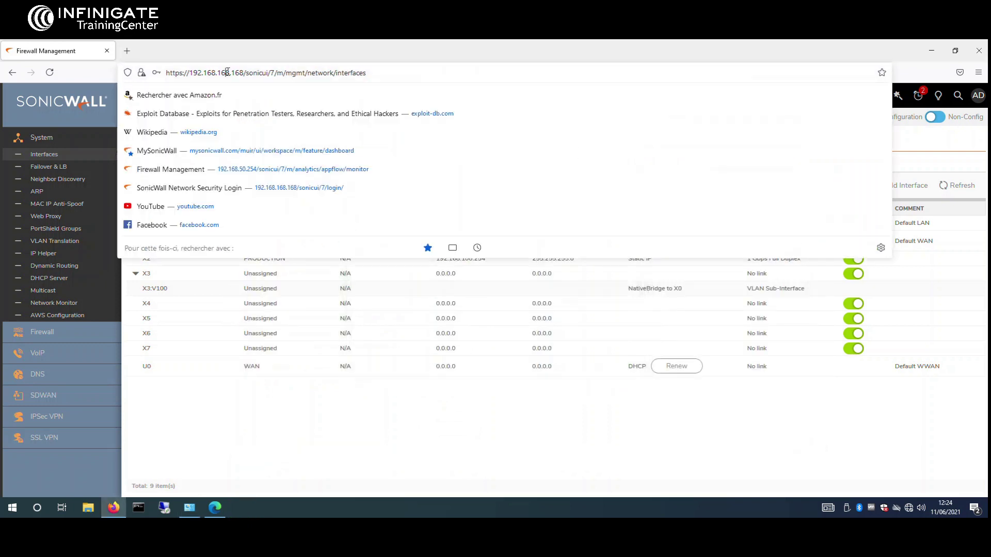
pyautogui.moveTo(222, 72)
pyautogui.mouseDown()
pyautogui.moveTo(415, 74)
pyautogui.moveTo(254, 72)
pyautogui.moveTo(222, 57)
pyautogui.mouseUp()
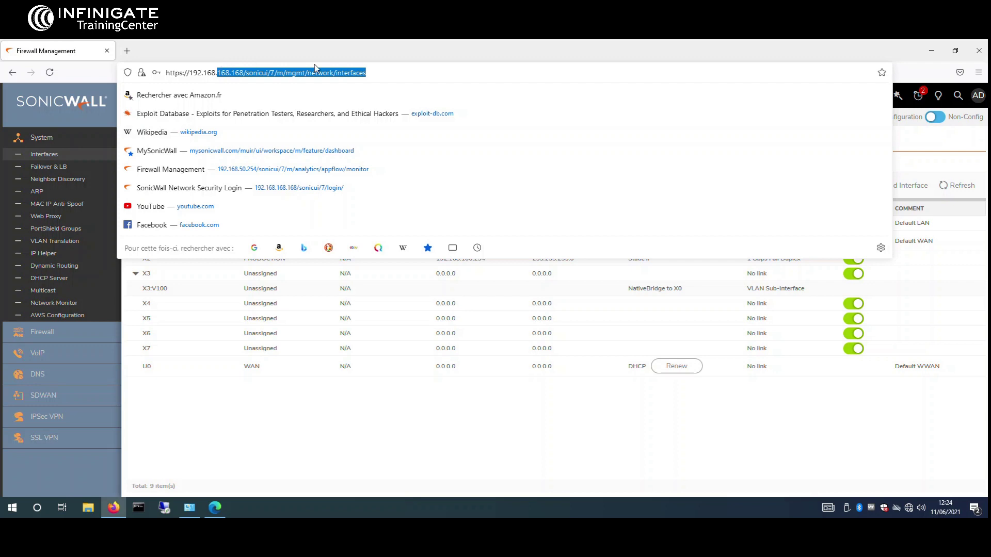
pyautogui.write('50.254/')
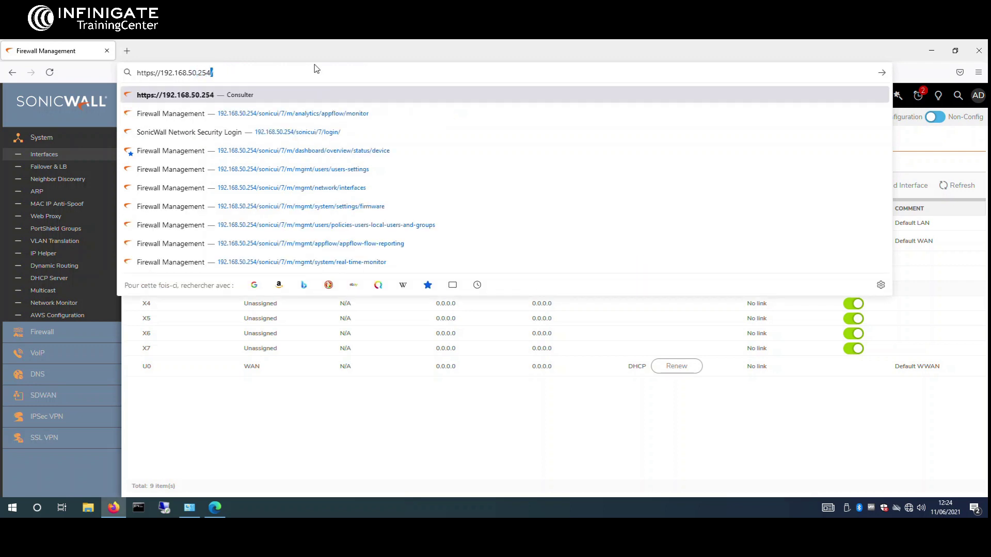
pyautogui.press('Return')
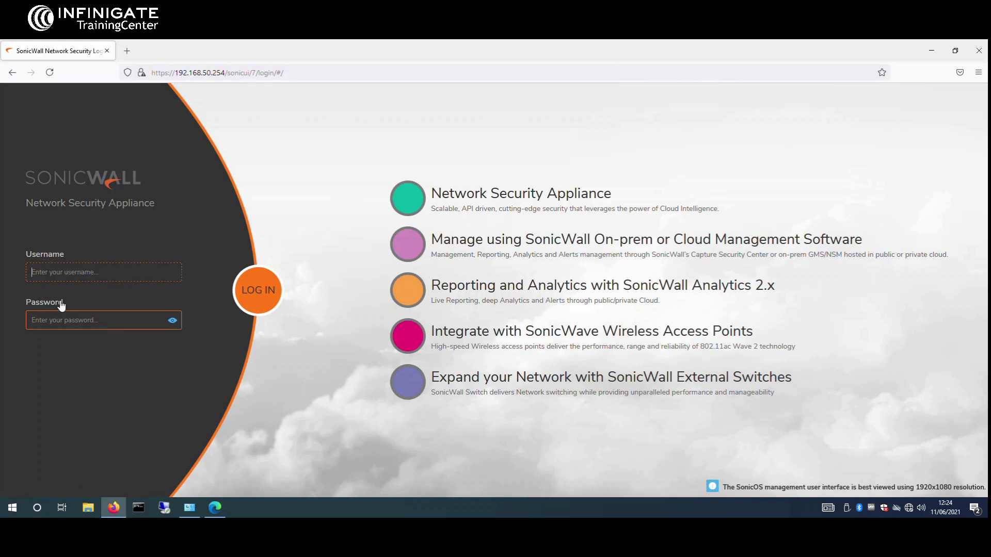
# Step: Log in as admin with the account password and preempt into configuration mode
pyautogui.write('admin')
pyautogui.press('Tab')
pyautogui.write('p')
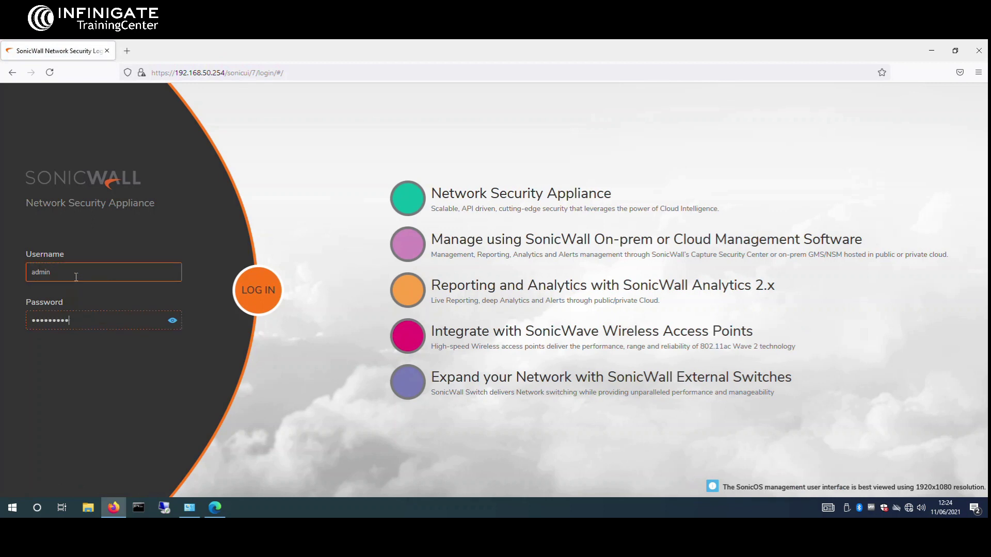
pyautogui.press('Return')
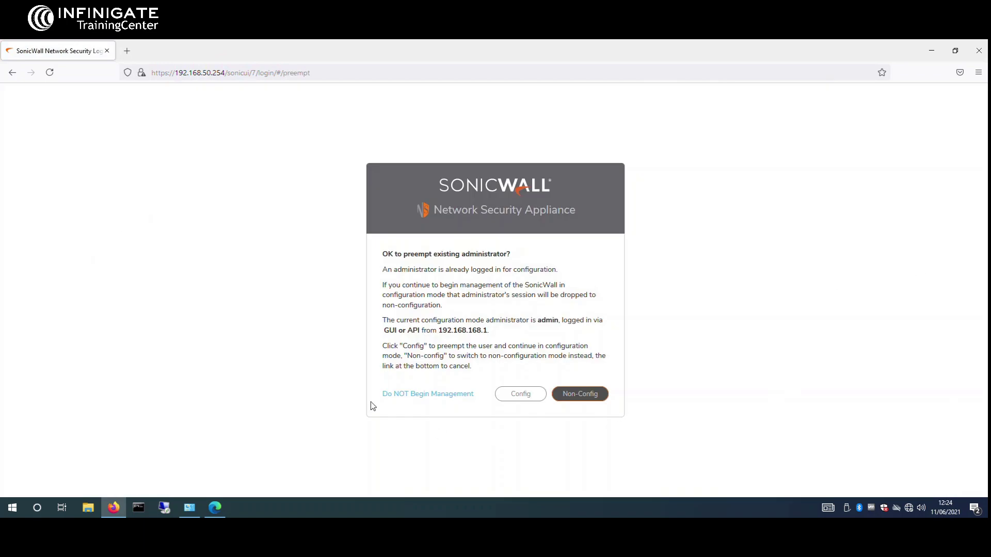
pyautogui.click(536, 394)
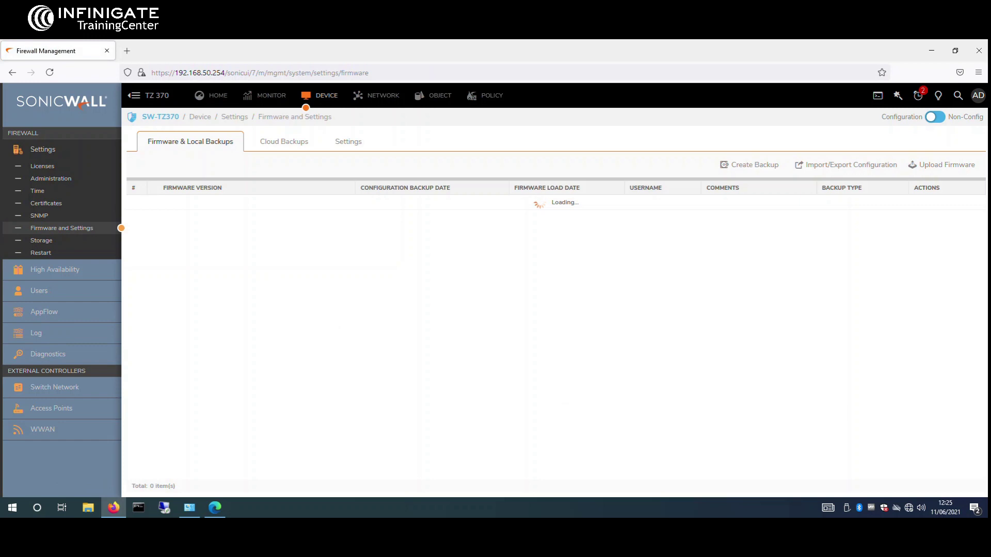
# Step: Confirm X0 shows 192.168.50.254 in the Interfaces list, then go to Address Objects
pyautogui.click(362, 97)
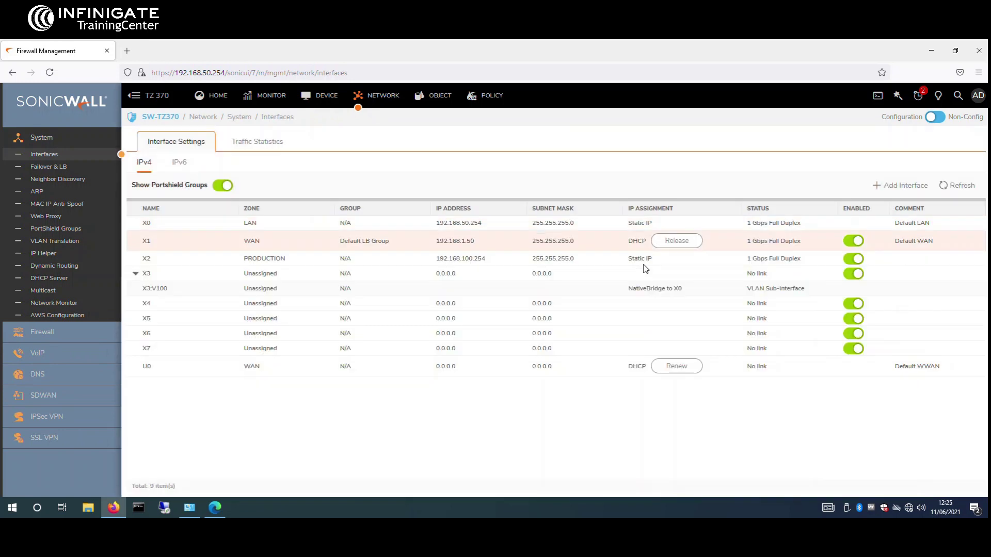
pyautogui.moveTo(439, 229)
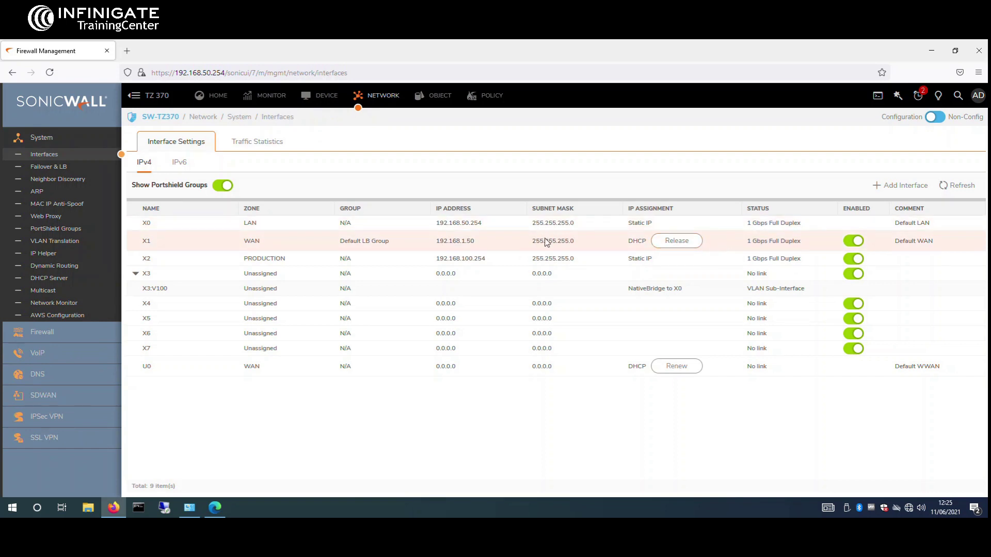
pyautogui.moveTo(548, 245)
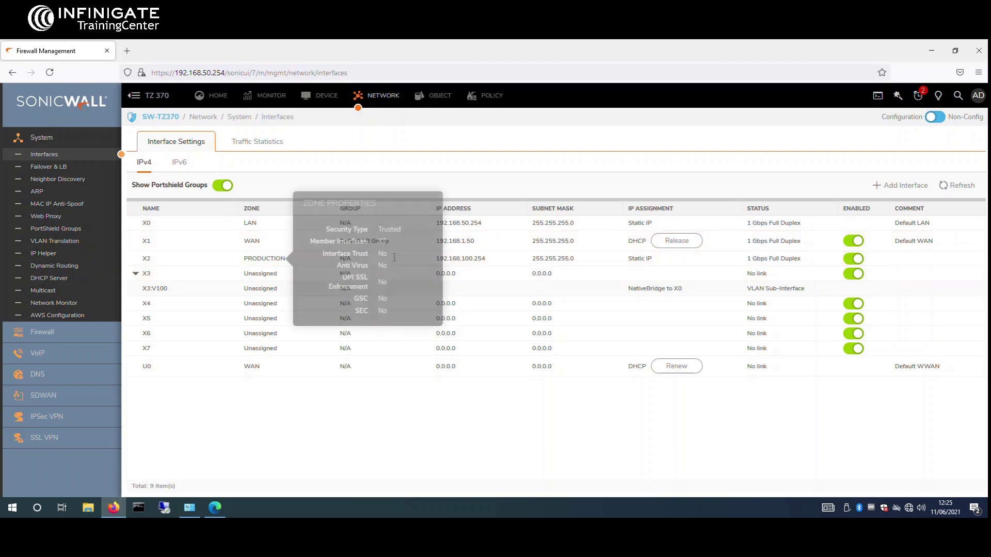
pyautogui.moveTo(511, 272)
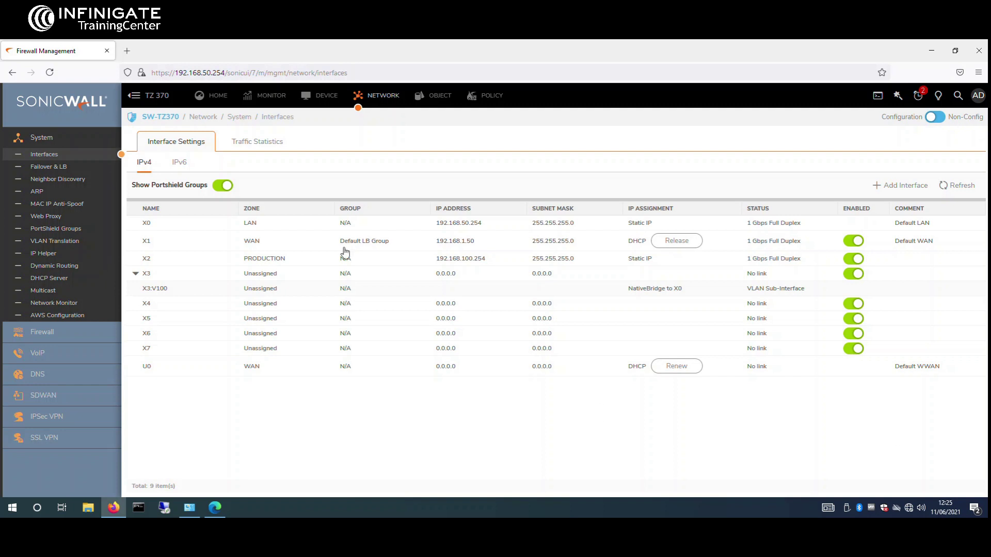
pyautogui.click(428, 100)
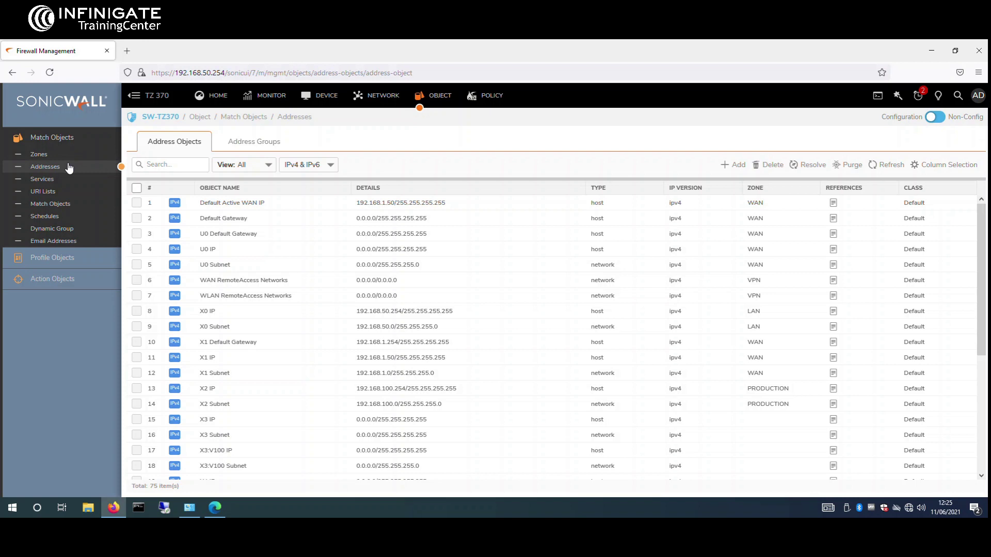
# Step: Add host address object CLIENT1 in zone LAN with IP 192.168.50.1 and save it
pyautogui.scroll(-5, 289, 300)
pyautogui.scroll(5, 323, 332)
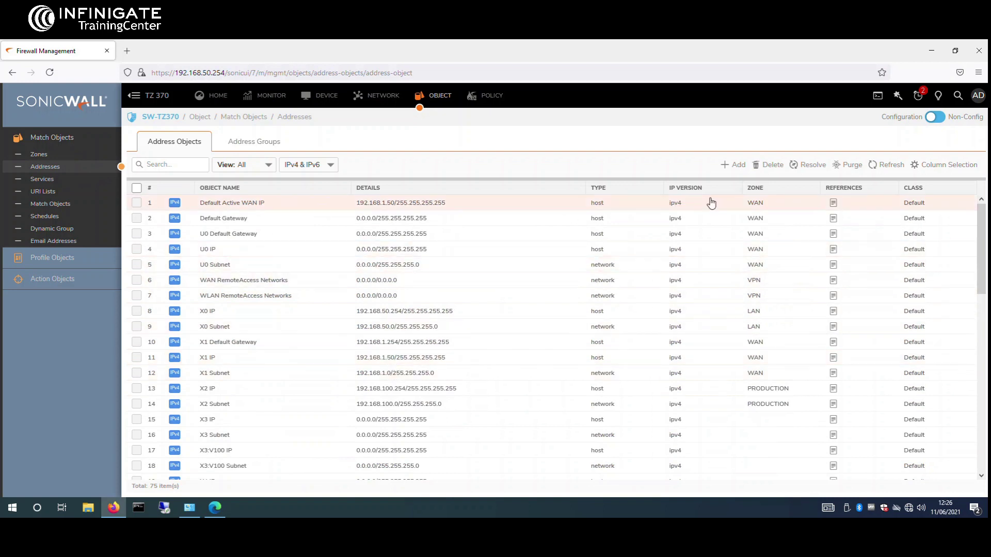
pyautogui.click(737, 166)
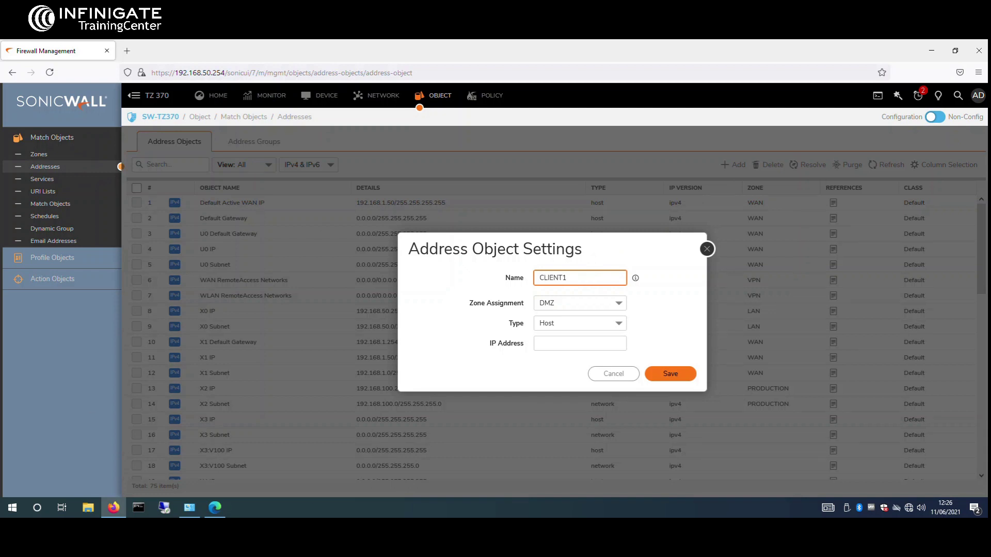
pyautogui.click(618, 309)
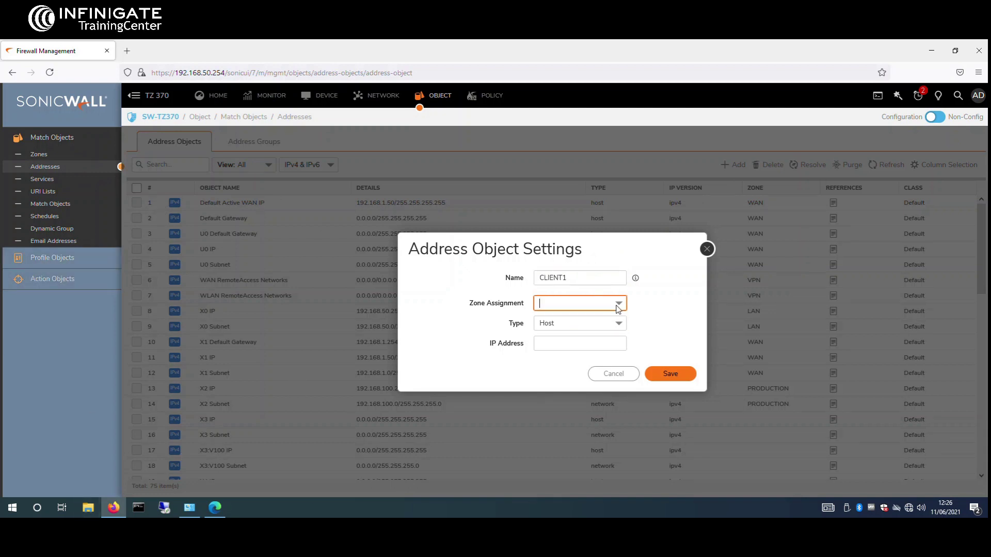
pyautogui.write('LAN')
pyautogui.press('Return')
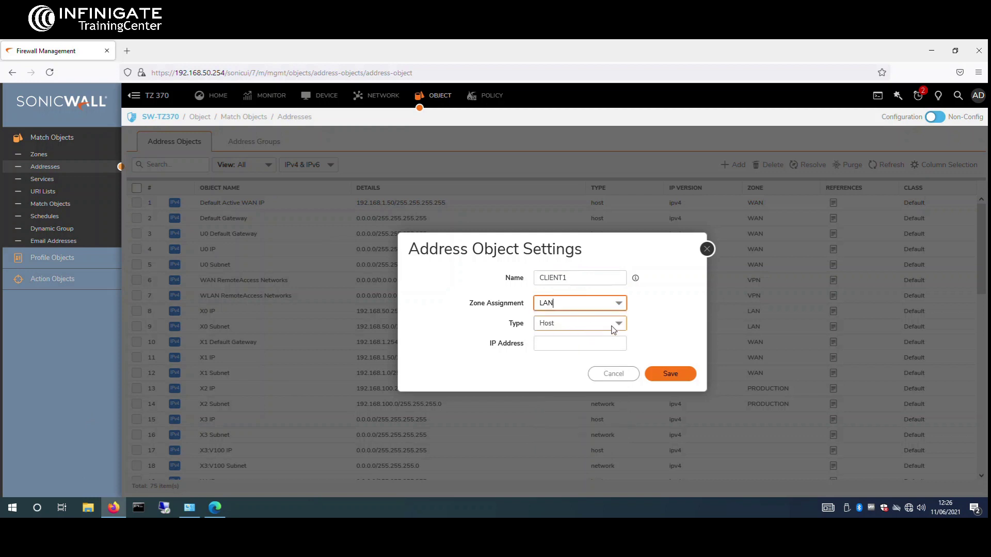
pyautogui.click(606, 341)
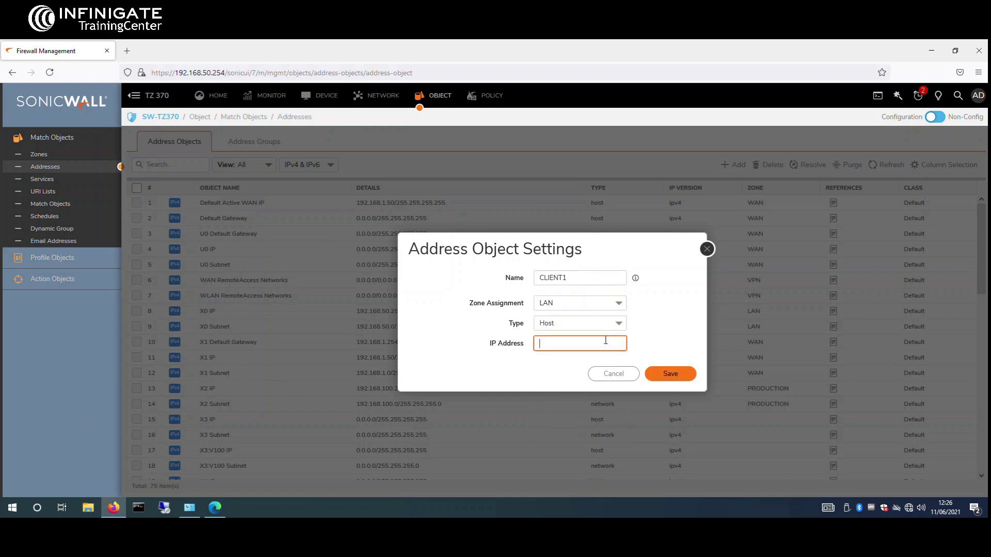
pyautogui.write('192.16')
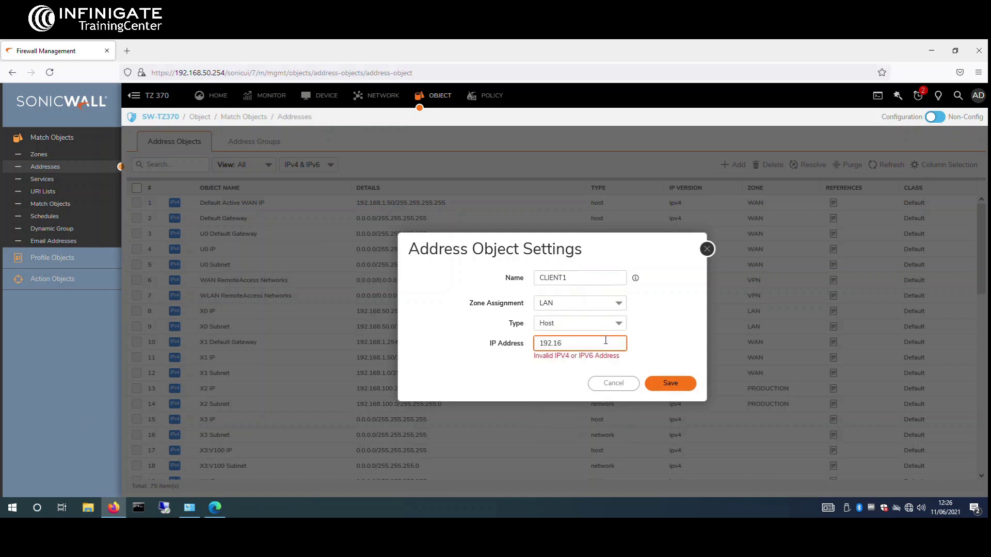
pyautogui.write('8.50.1')
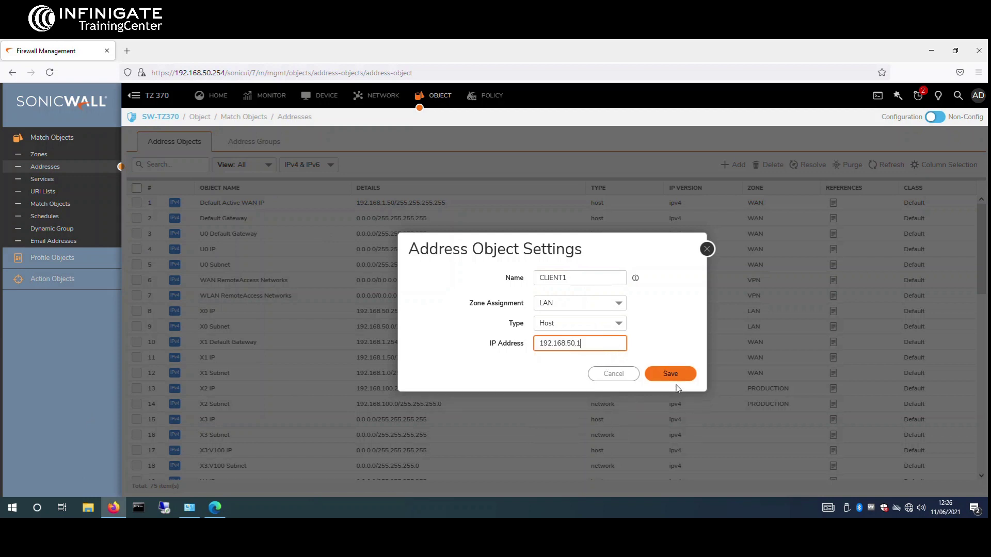
pyautogui.click(674, 371)
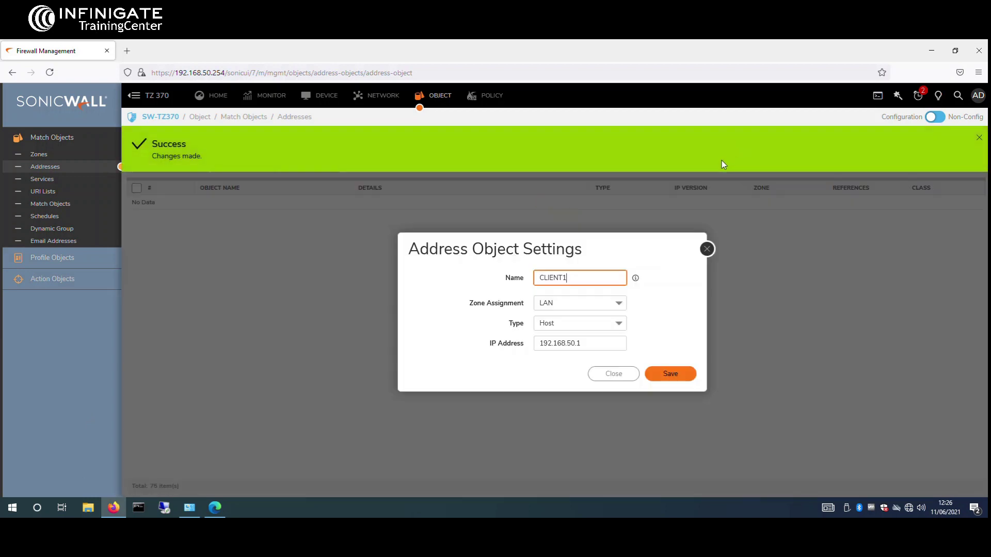
pyautogui.click(978, 138)
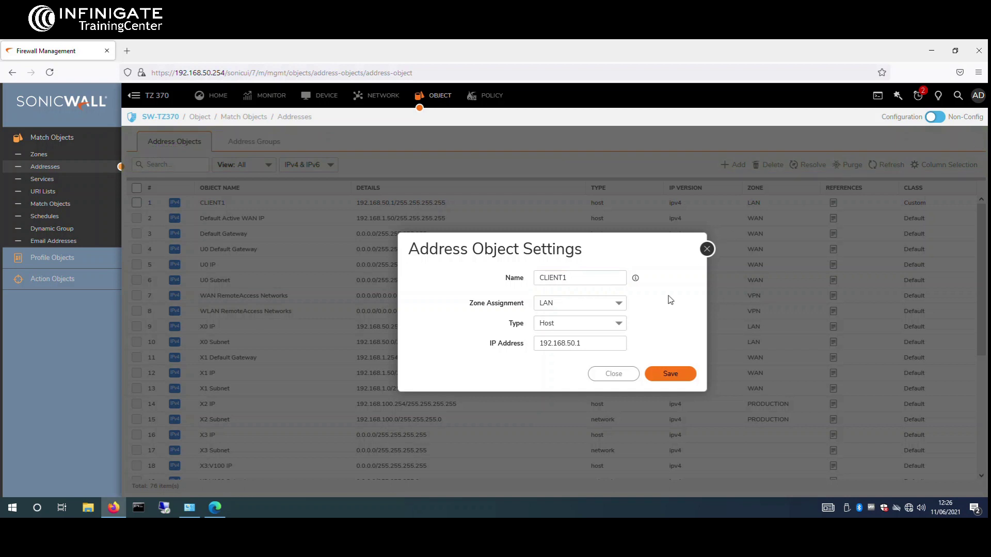
pyautogui.click(614, 374)
# Step: Add and save a host address object 'AD' in the PRODUCTION zone at 192.168.100.1
pyautogui.click(733, 165)
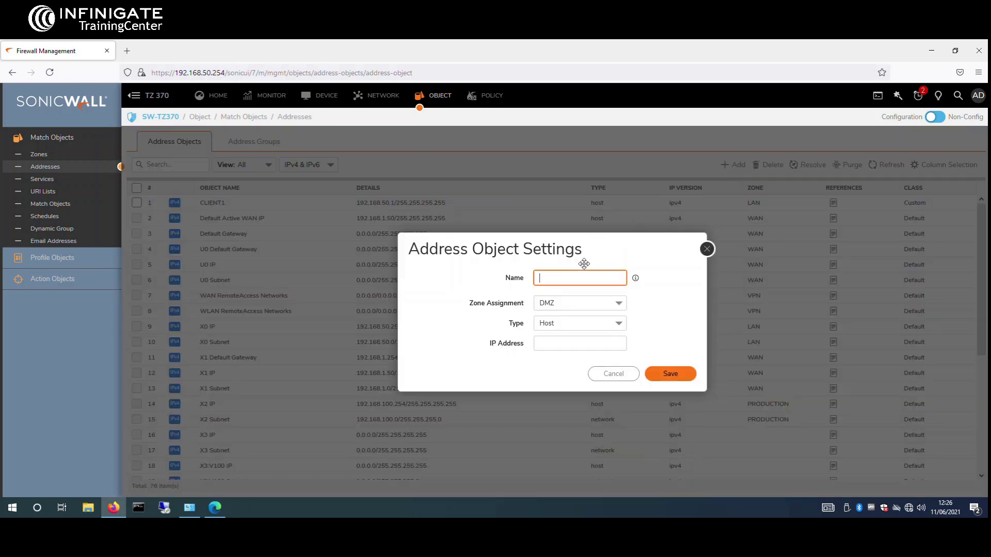
pyautogui.write('AD')
pyautogui.click(615, 305)
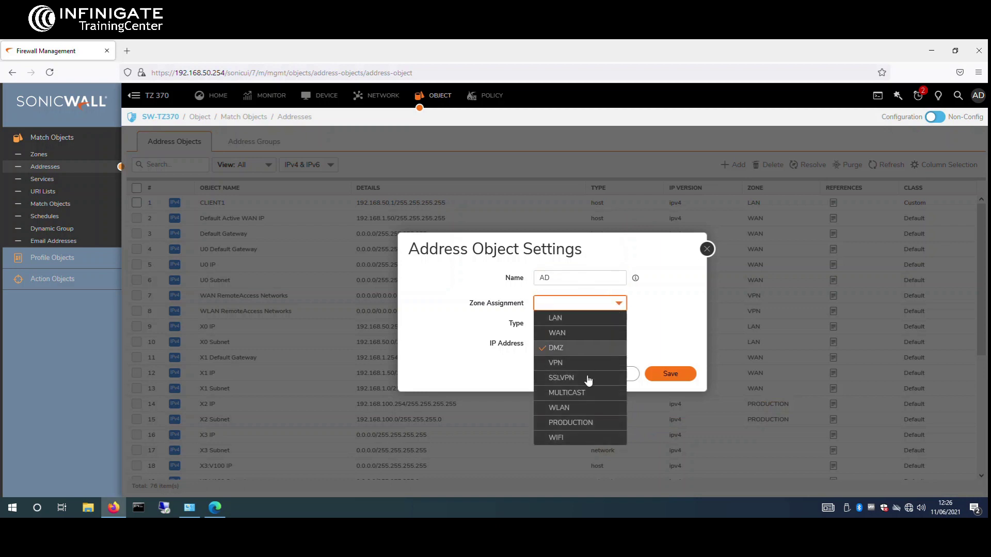
pyautogui.click(573, 423)
pyautogui.click(573, 344)
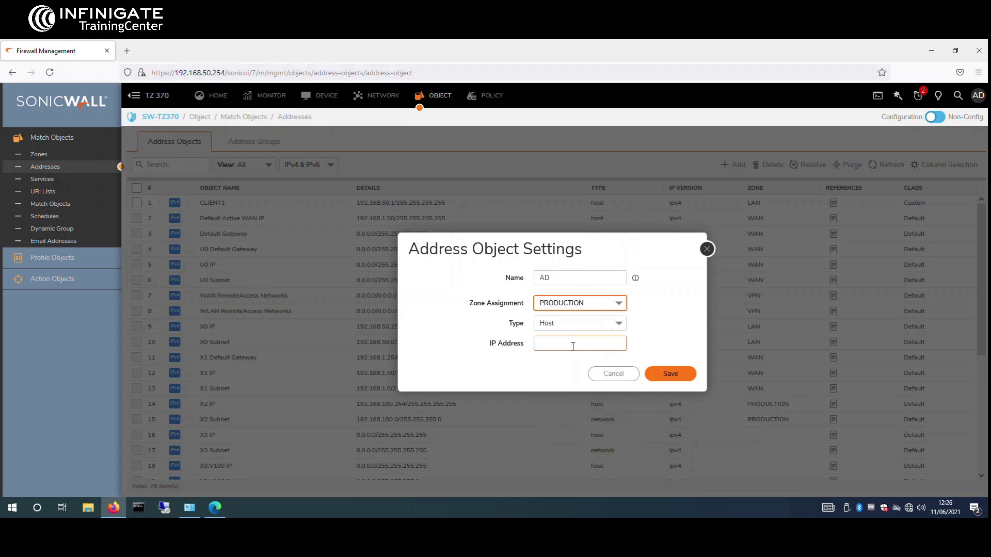
pyautogui.write('192.168.')
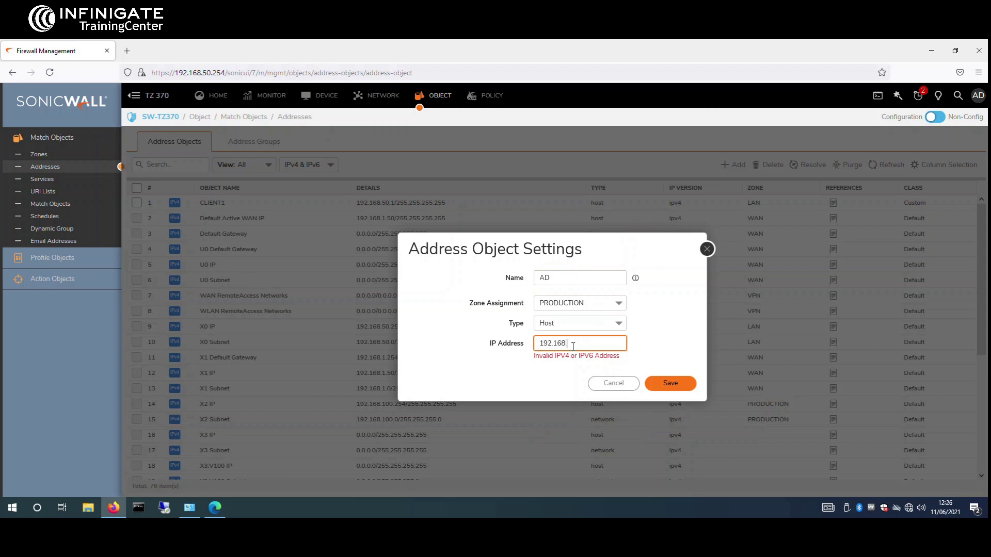
pyautogui.write('100.1')
pyautogui.click(673, 375)
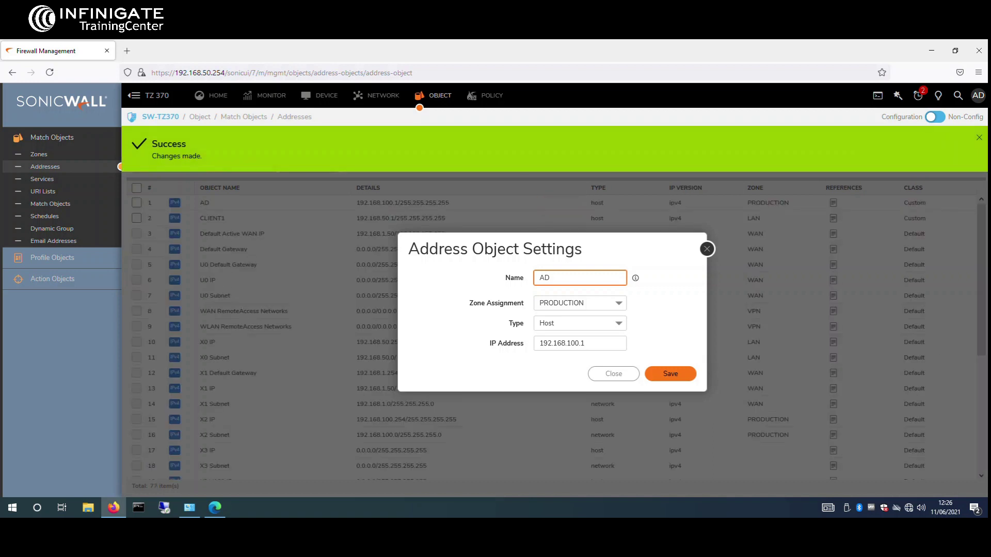
pyautogui.click(613, 375)
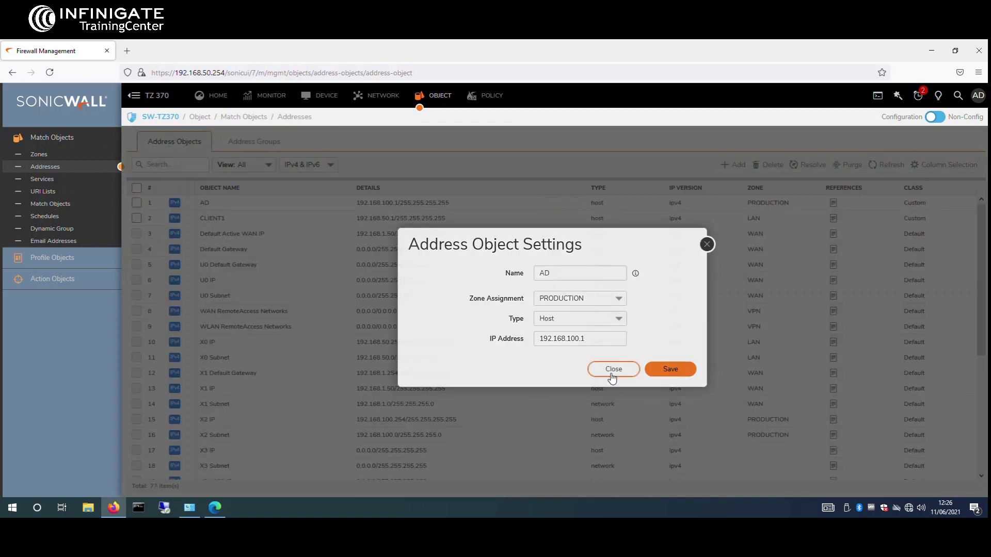
# Step: Go to Policy > Access Rules and scroll through the rule list
pyautogui.click(492, 97)
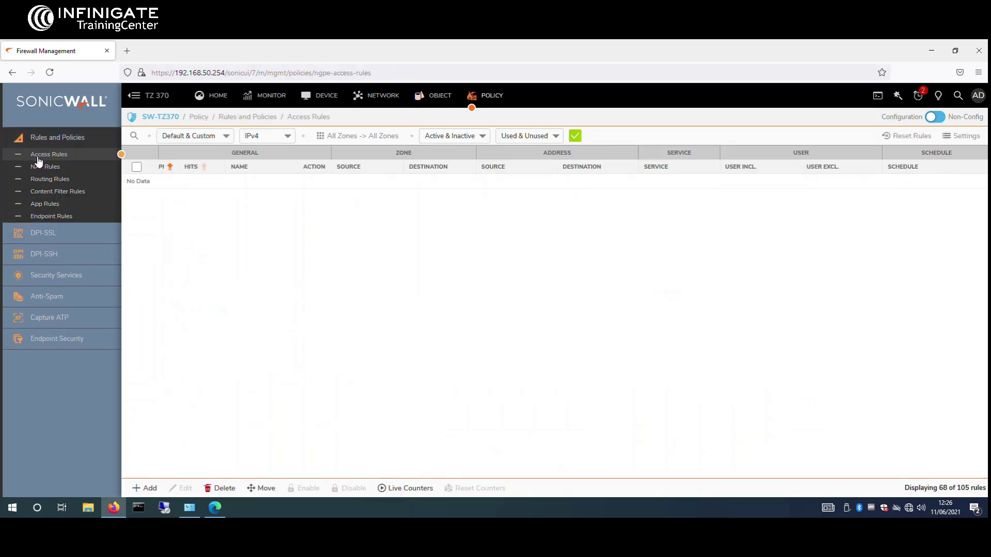
pyautogui.scroll(-10, 354, 248)
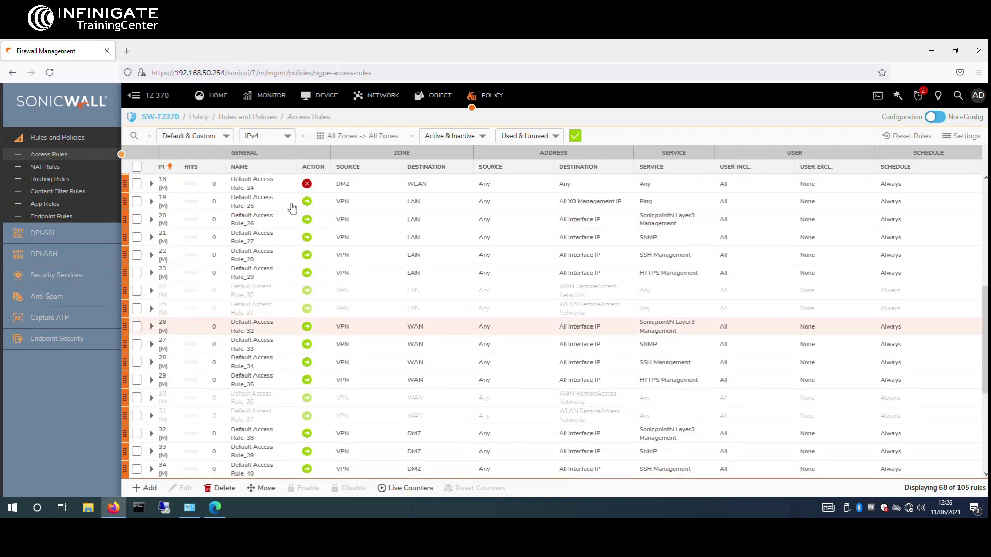
pyautogui.scroll(-8, 356, 283)
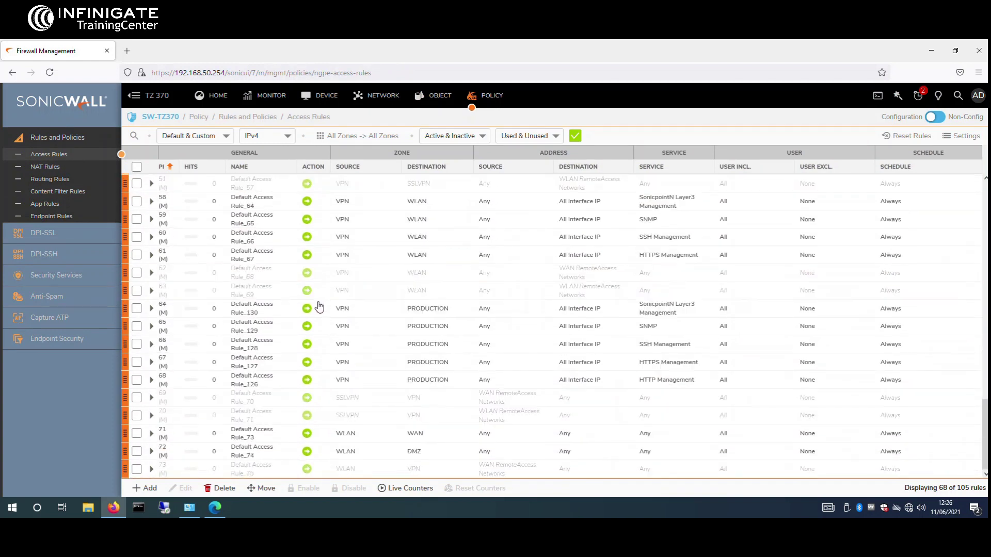
pyautogui.scroll(18, 302, 322)
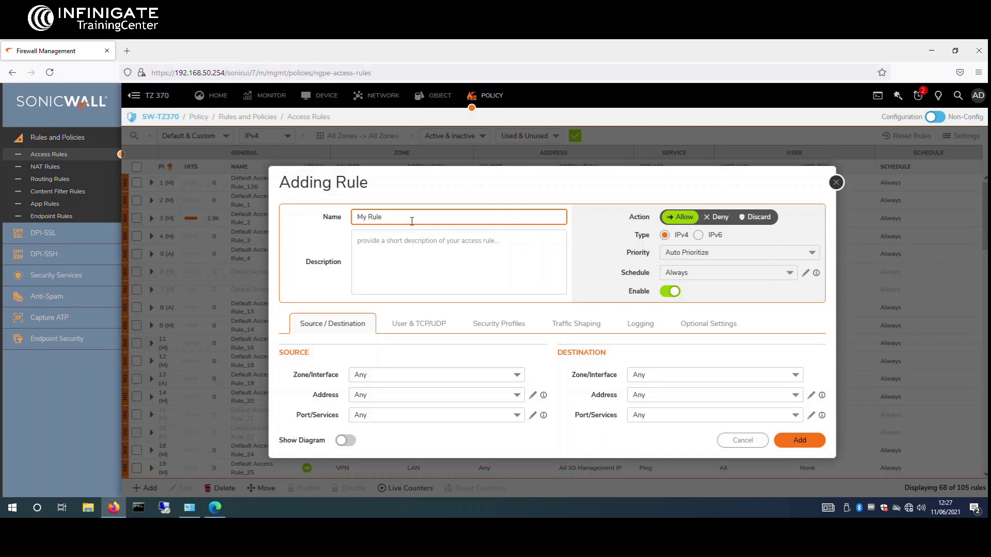
# Step: Name the new rule LAN TO WAN and set its source zone to LAN
pyautogui.moveTo(412, 221); pyautogui.dragTo(265, 235)
pyautogui.write('LAN TO WAN')
pyautogui.click(383, 374)
pyautogui.write('Any')
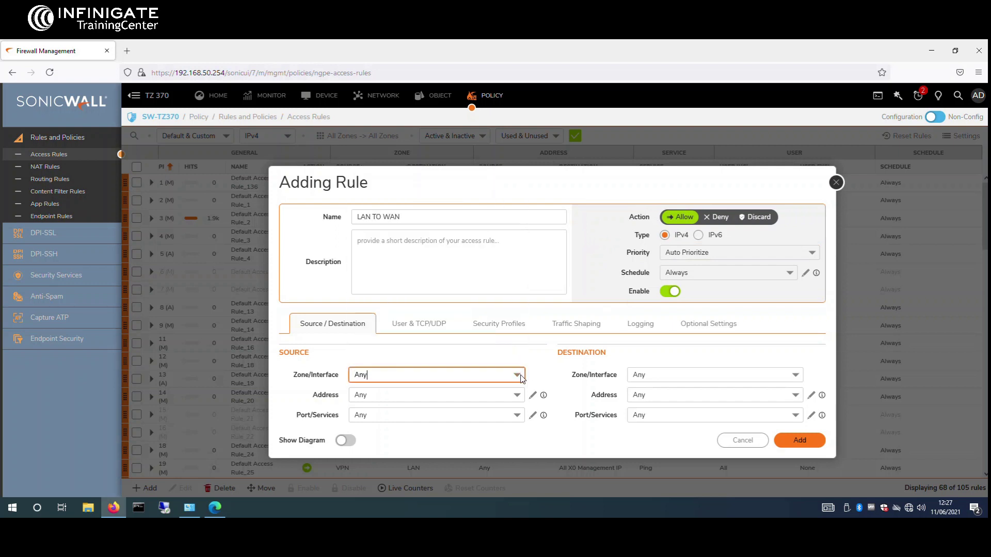
pyautogui.click(516, 376)
pyautogui.click(516, 376)
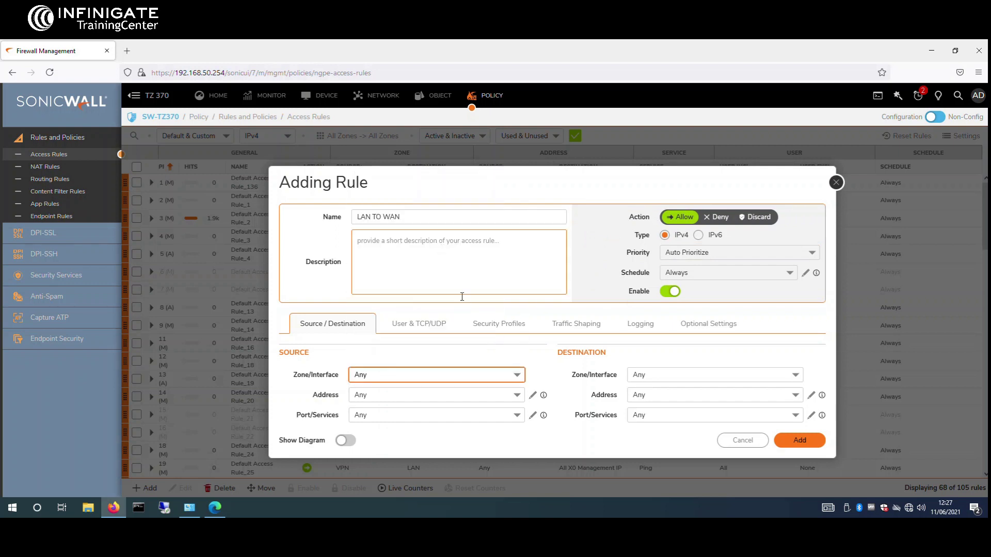
pyautogui.click(519, 377)
pyautogui.click(516, 375)
pyautogui.click(516, 376)
pyautogui.click(517, 376)
pyautogui.click(517, 376)
pyautogui.click(518, 377)
pyautogui.click(518, 376)
pyautogui.write('LAN')
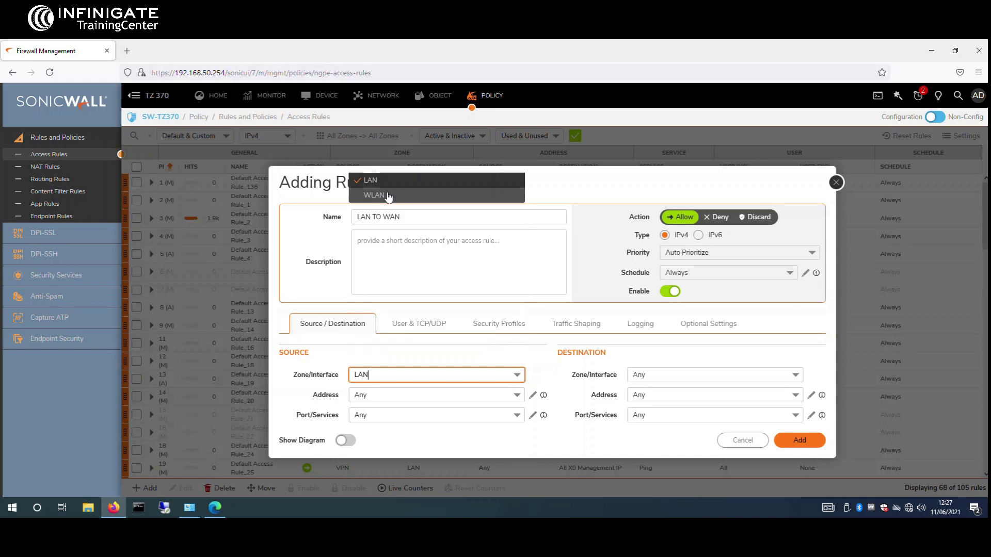
pyautogui.press('Return')
# Step: Set source address CLIENT1, destination zone WAN with Any address, and add the rule
pyautogui.click(516, 396)
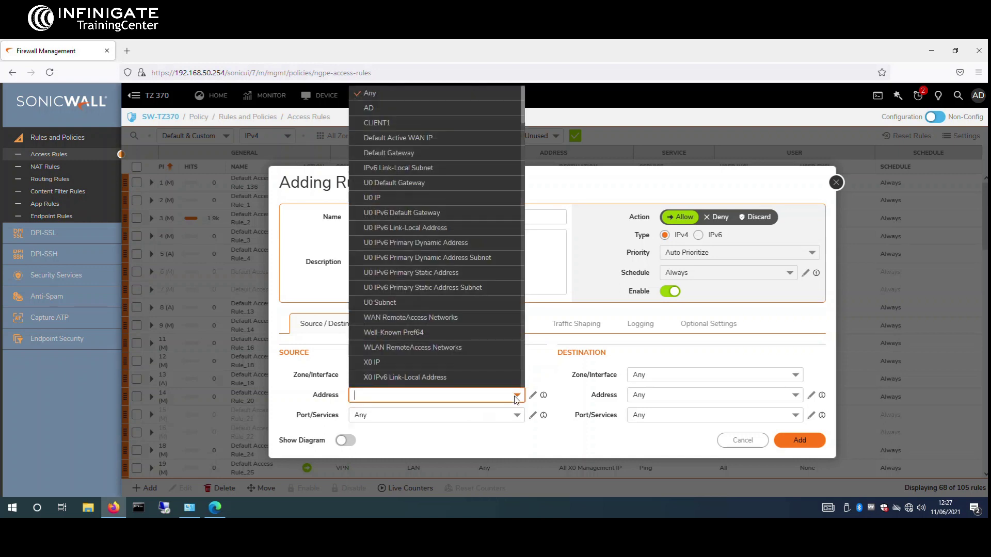
pyautogui.click(421, 129)
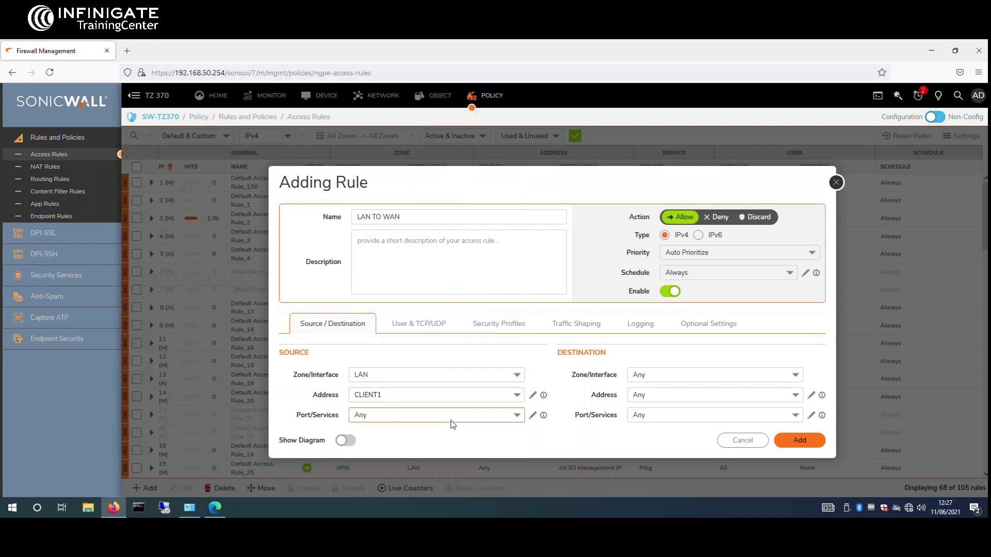
pyautogui.click(793, 384)
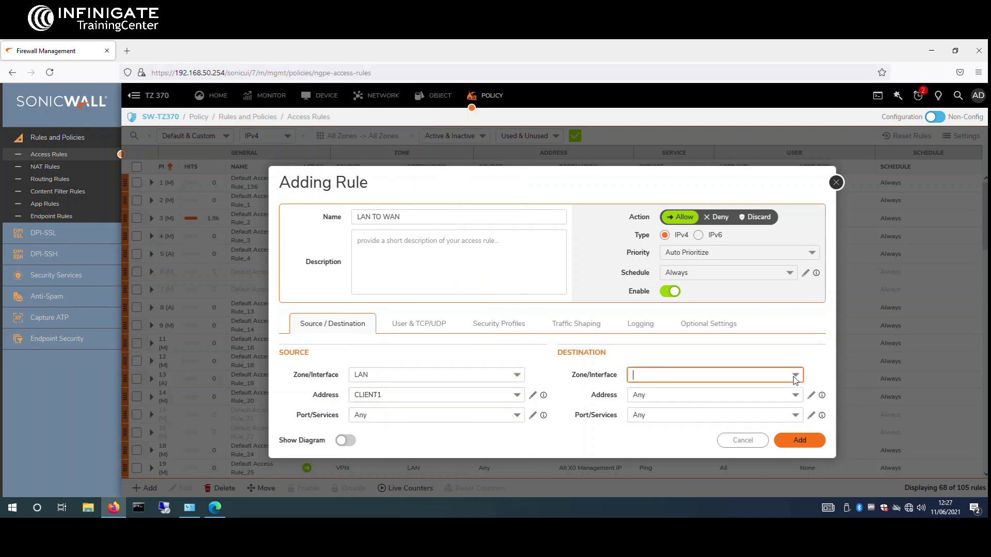
pyautogui.click(683, 224)
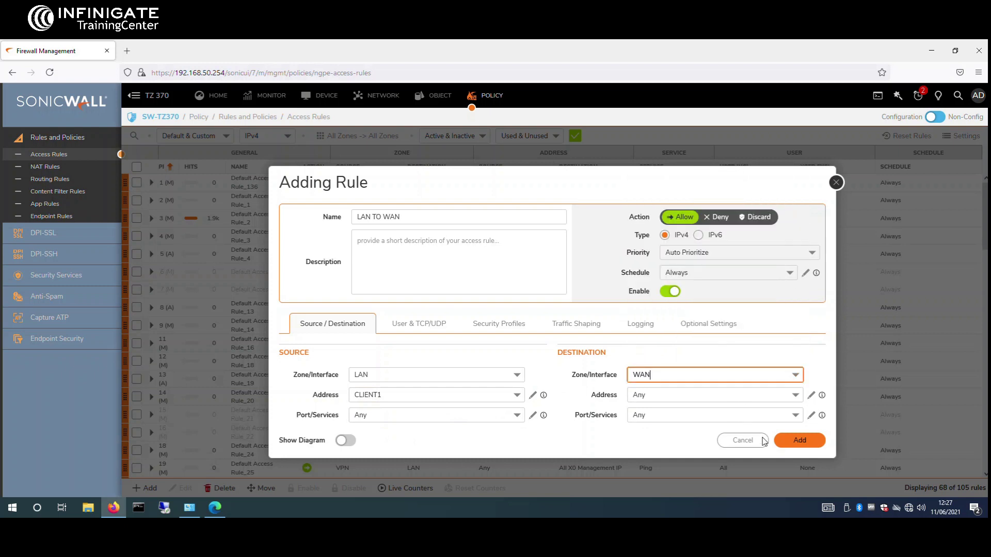
pyautogui.click(794, 396)
pyautogui.click(793, 396)
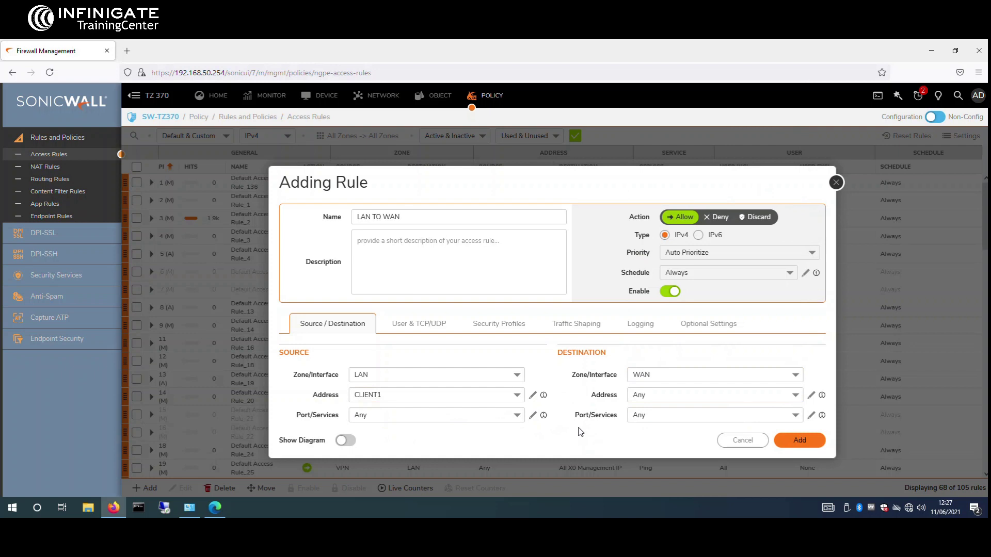
pyautogui.click(799, 441)
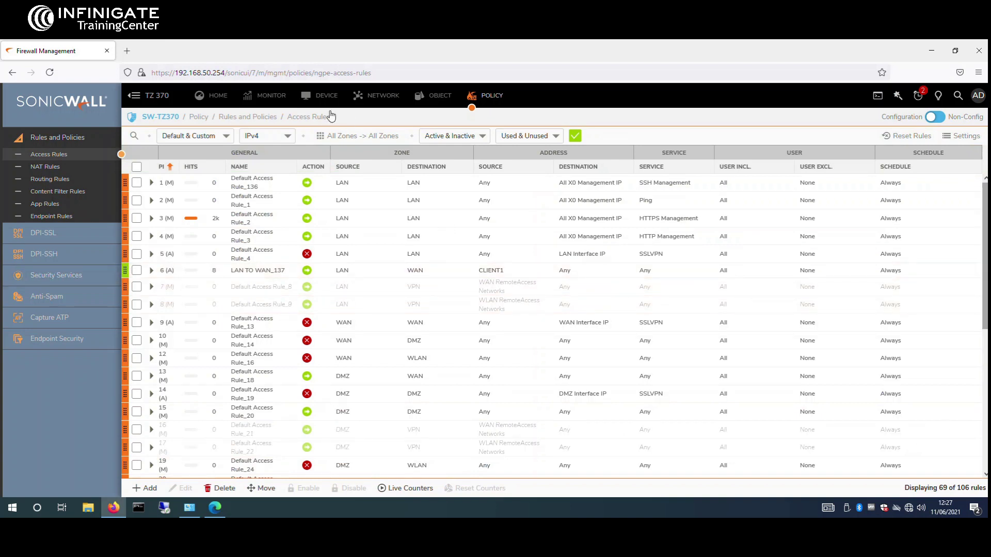
# Step: Start a rule named LAN TO PRODUCTION from CLIENT1 in LAN to the PRODUCTION zone
pyautogui.click(137, 488)
pyautogui.write('My Rule')
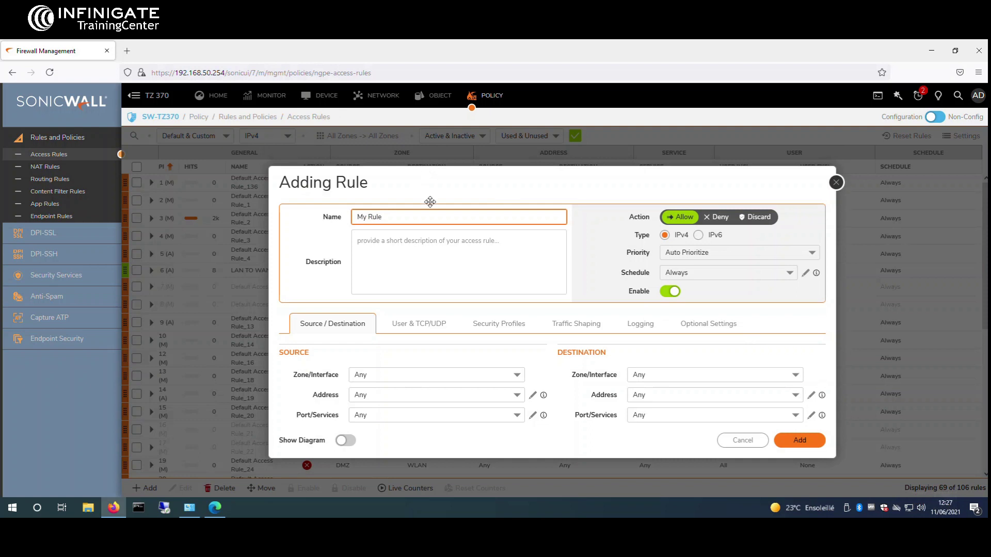
pyautogui.moveTo(437, 214); pyautogui.dragTo(316, 208)
pyautogui.write('LAN TO PRODUCTION')
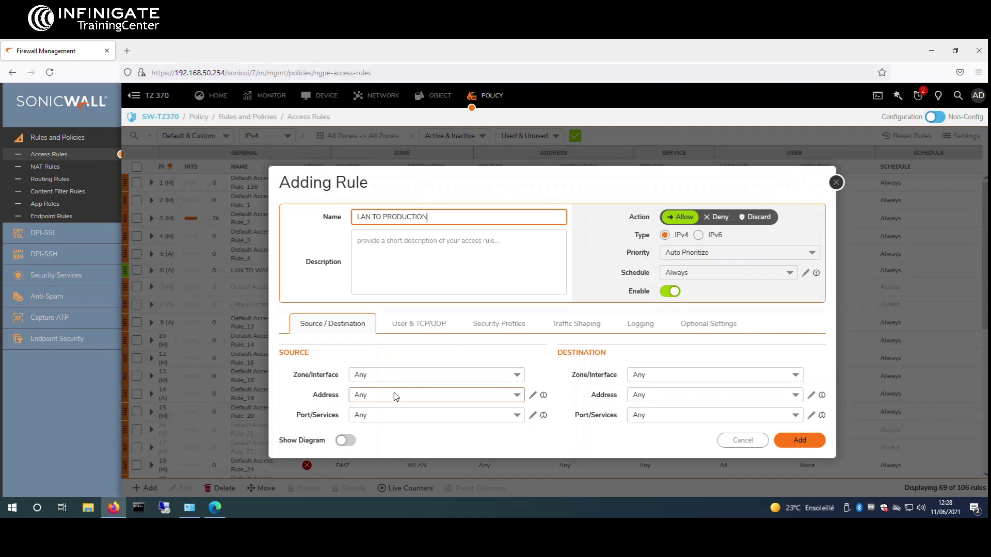
pyautogui.click(516, 374)
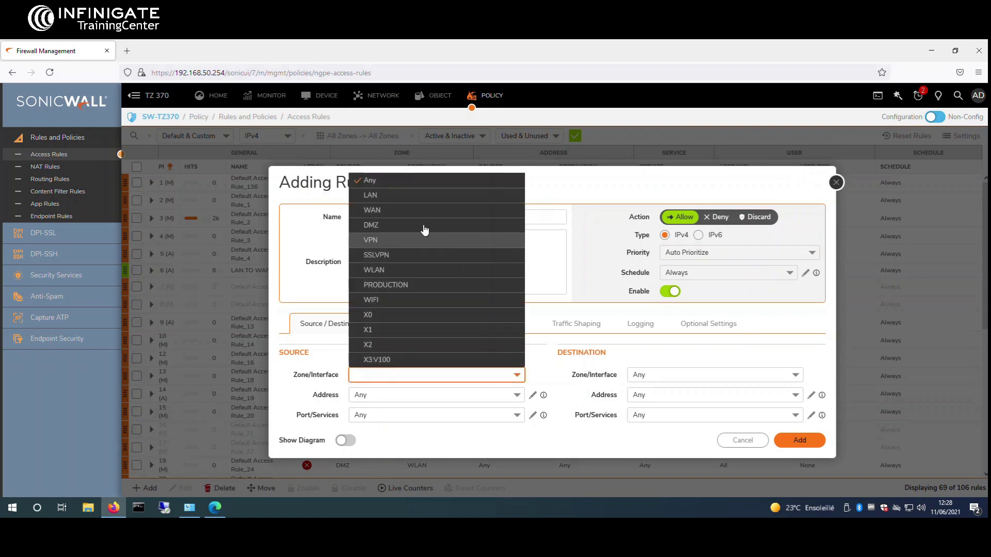
pyautogui.click(423, 194)
pyautogui.click(795, 373)
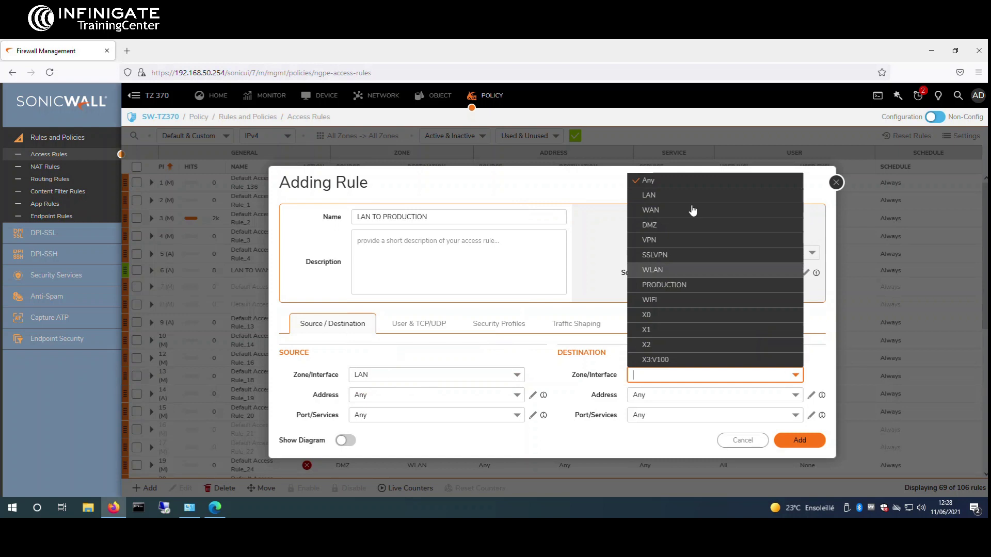
pyautogui.click(678, 290)
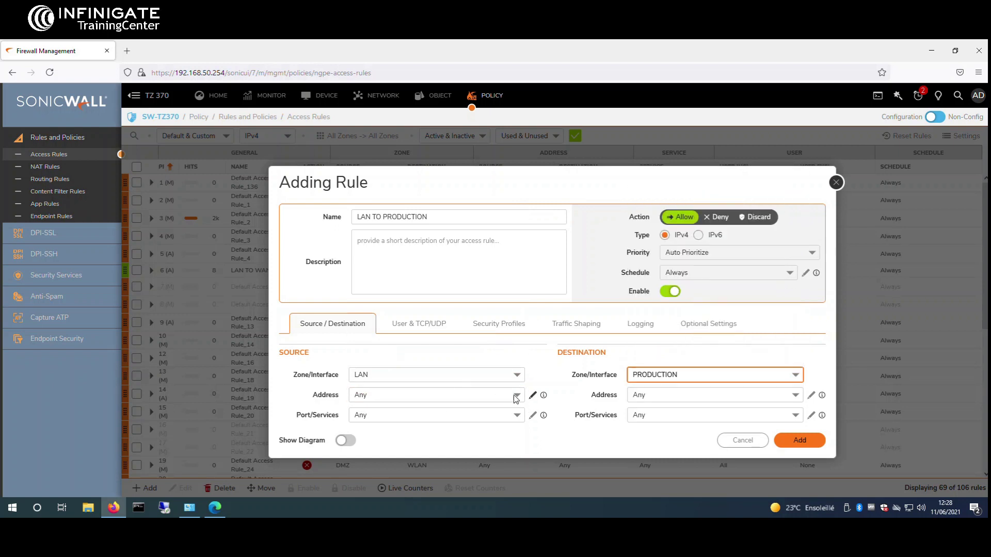
pyautogui.click(491, 396)
pyautogui.click(404, 123)
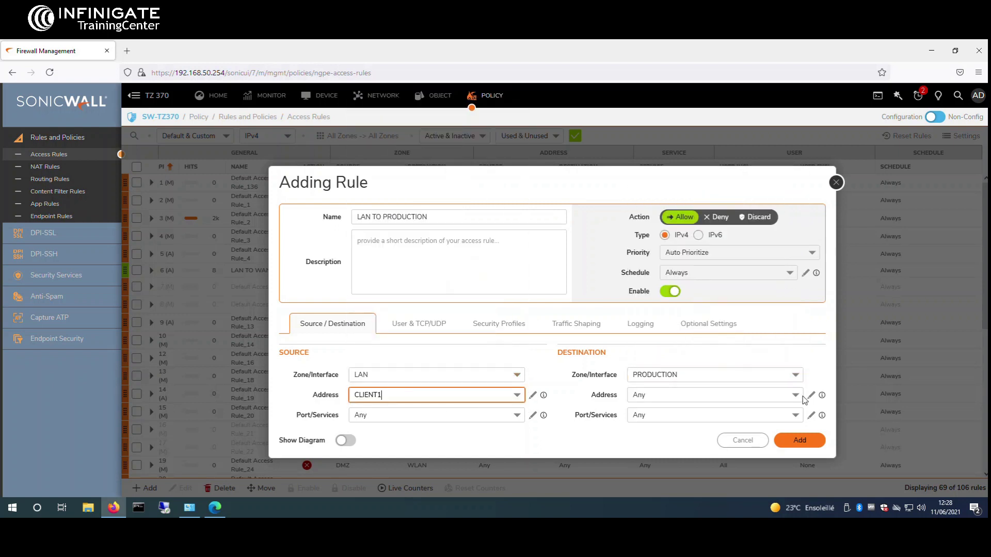
# Step: Set destination address AD, add the rule, and move it to priority 7
pyautogui.click(794, 395)
pyautogui.write('AD')
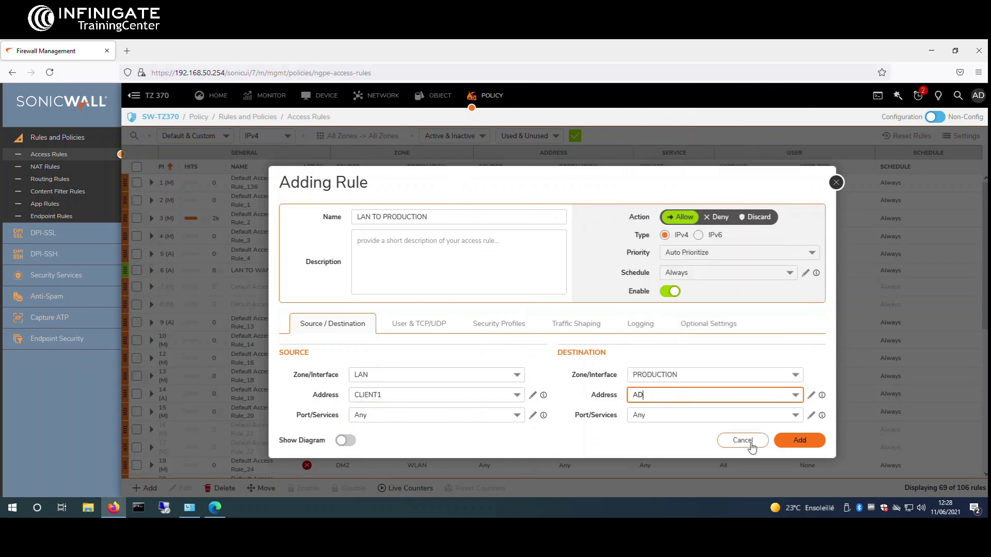
pyautogui.click(794, 441)
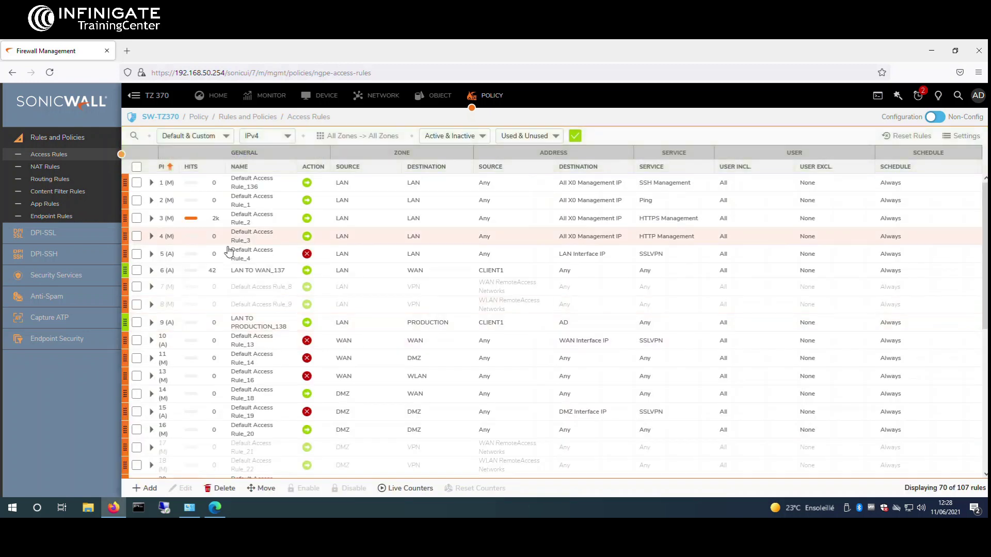
pyautogui.moveTo(124, 286); pyautogui.dragTo(124, 284)
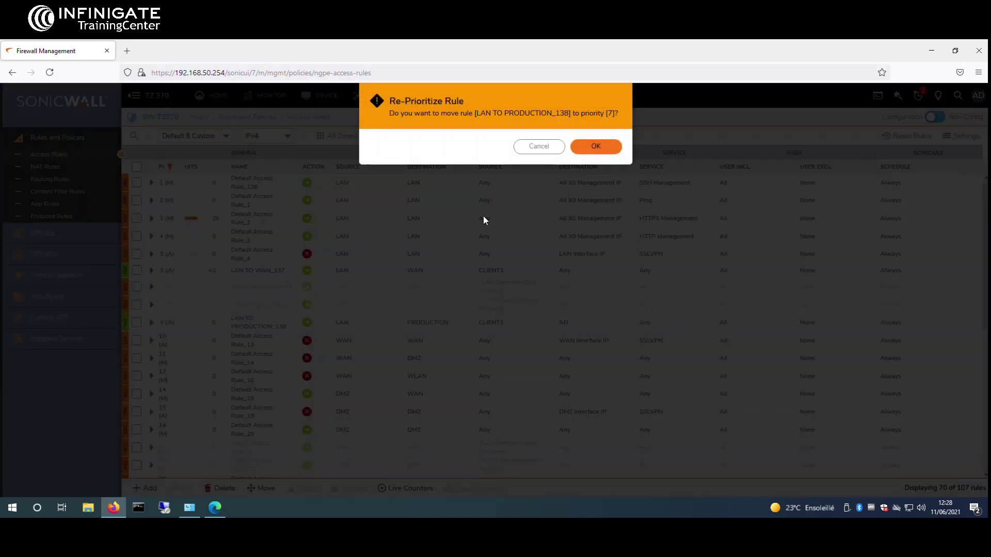
pyautogui.click(594, 146)
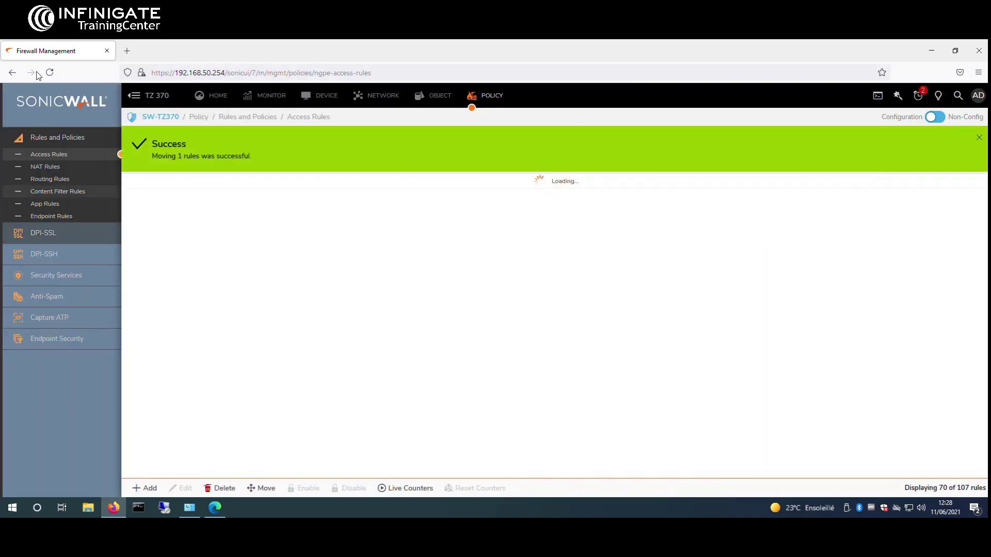
# Step: Start a rule named PRODUCTION TO LAN with source zone PRODUCTION and destination zone LAN
pyautogui.click(977, 140)
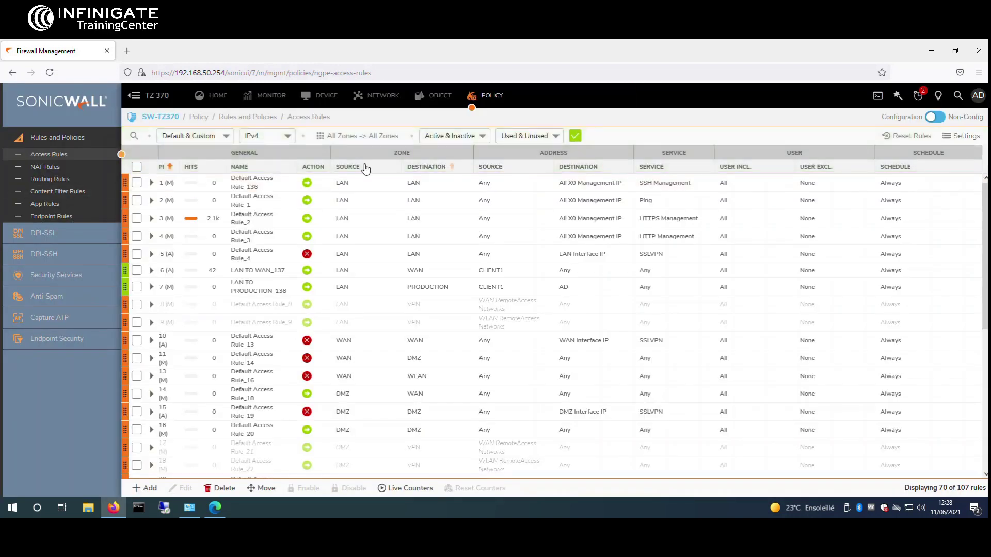
pyautogui.click(144, 488)
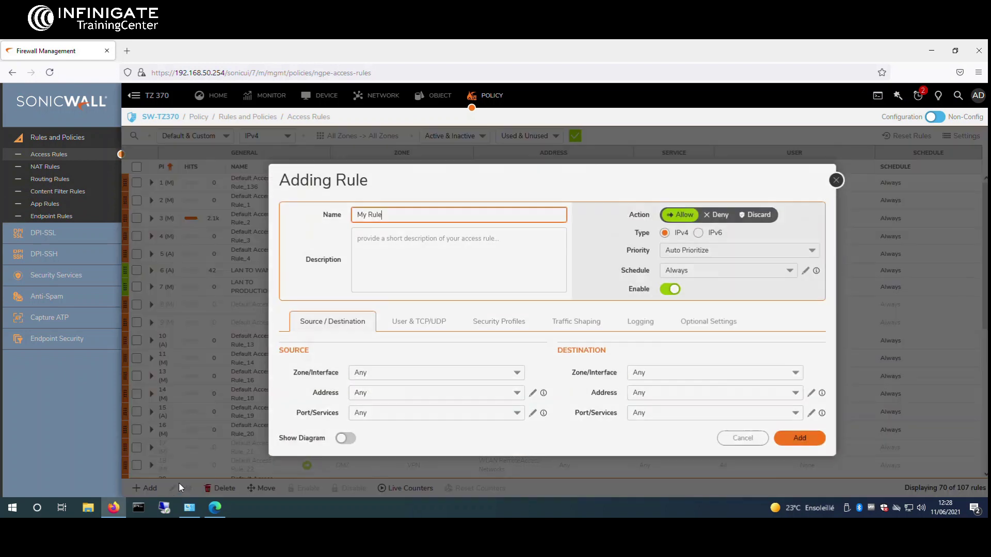
pyautogui.tripleClick(460, 217)
pyautogui.write('PRODUCTION TO LAN')
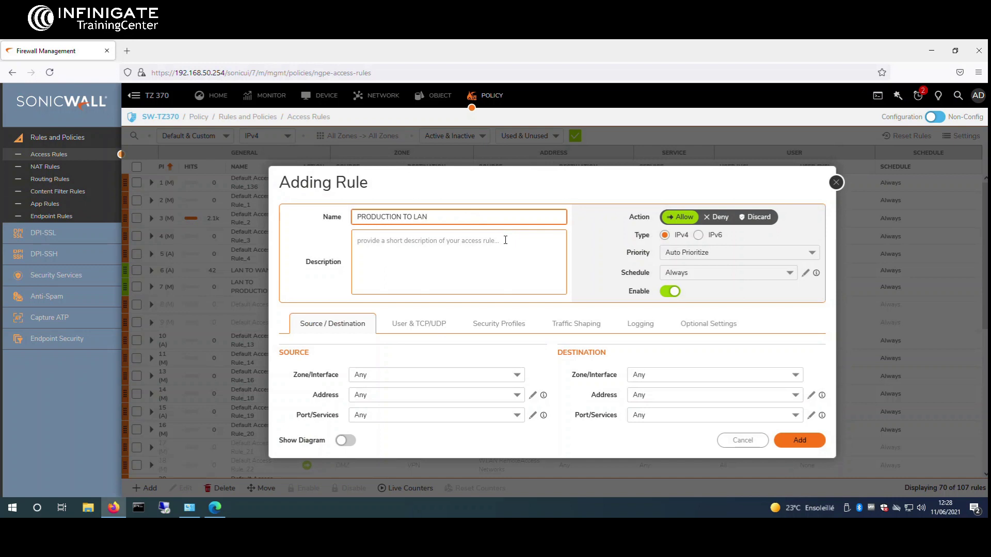
pyautogui.click(516, 375)
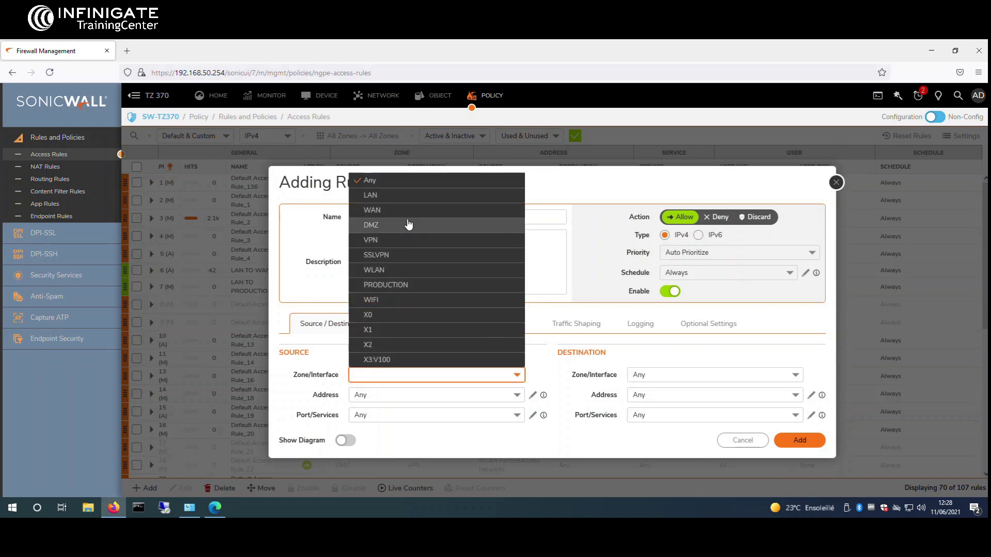
pyautogui.click(407, 285)
pyautogui.click(793, 375)
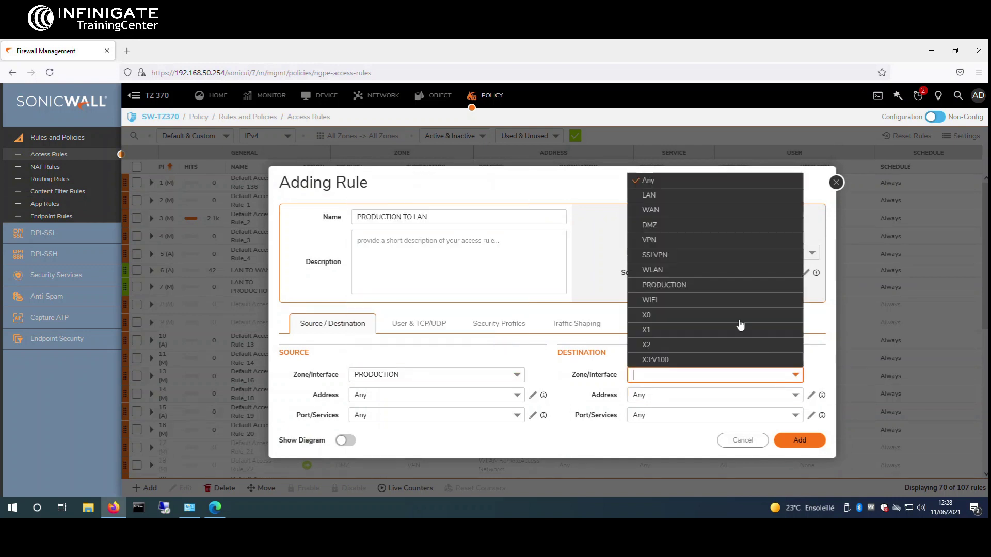
pyautogui.click(686, 195)
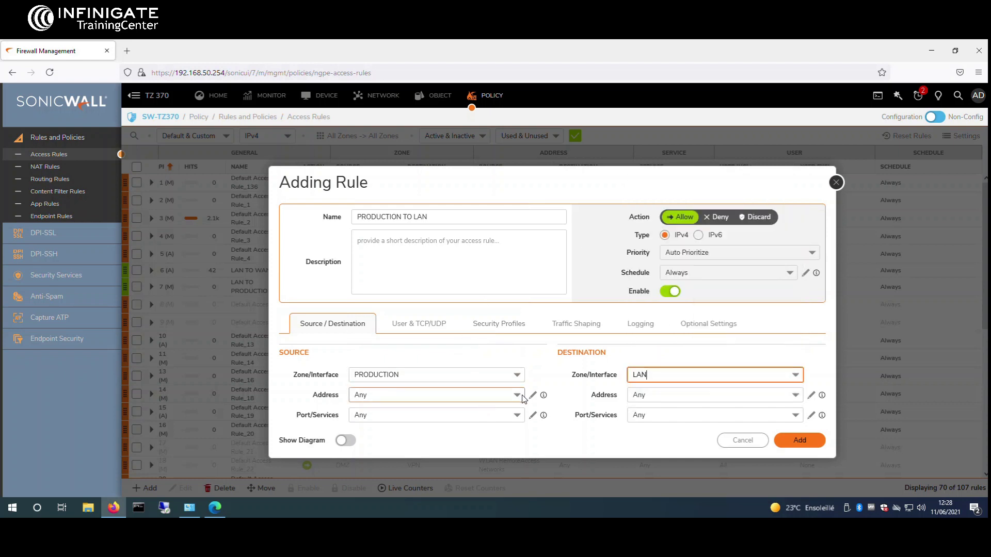
# Step: Set source address AD and destination address CLIENT1, then add the rule
pyautogui.click(517, 395)
pyautogui.click(430, 109)
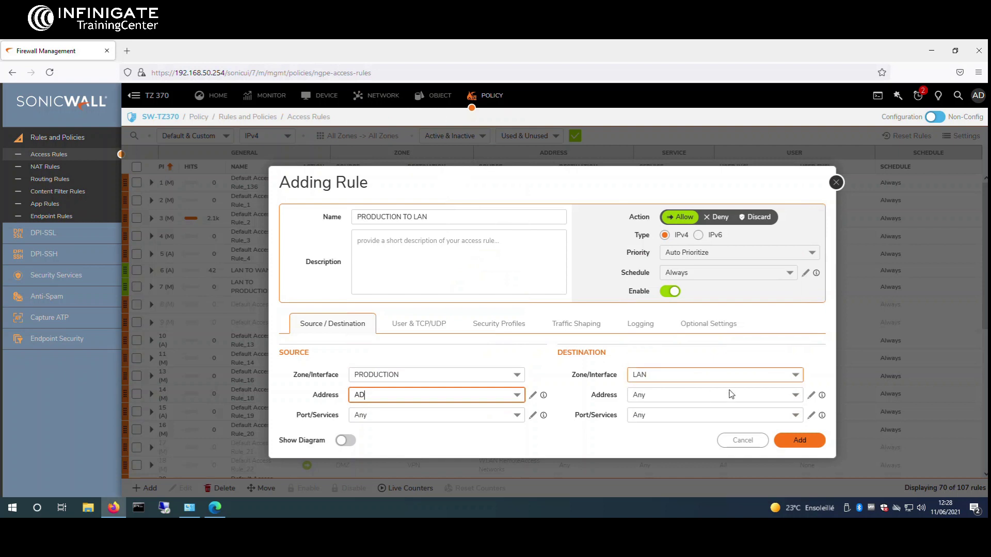
pyautogui.click(795, 395)
pyautogui.click(655, 126)
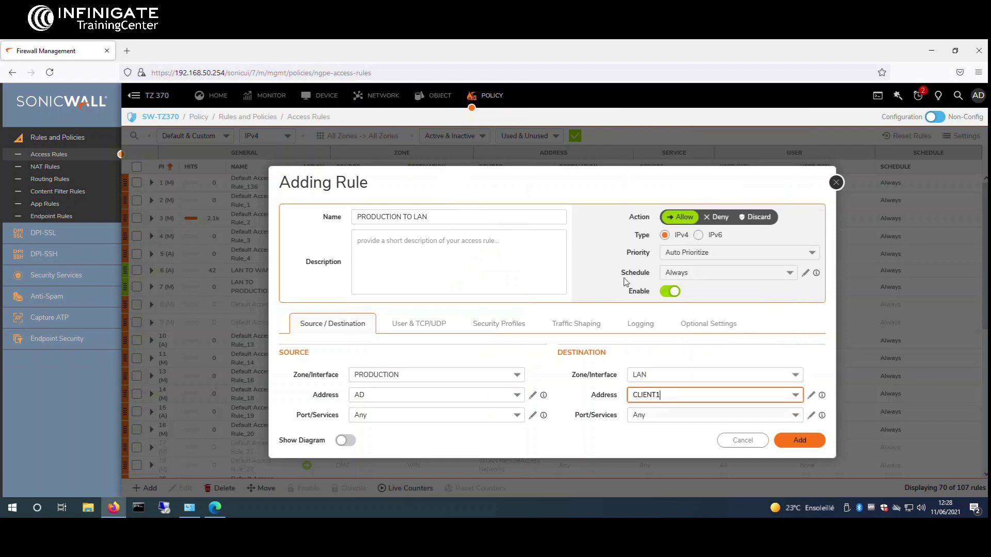
pyautogui.click(787, 444)
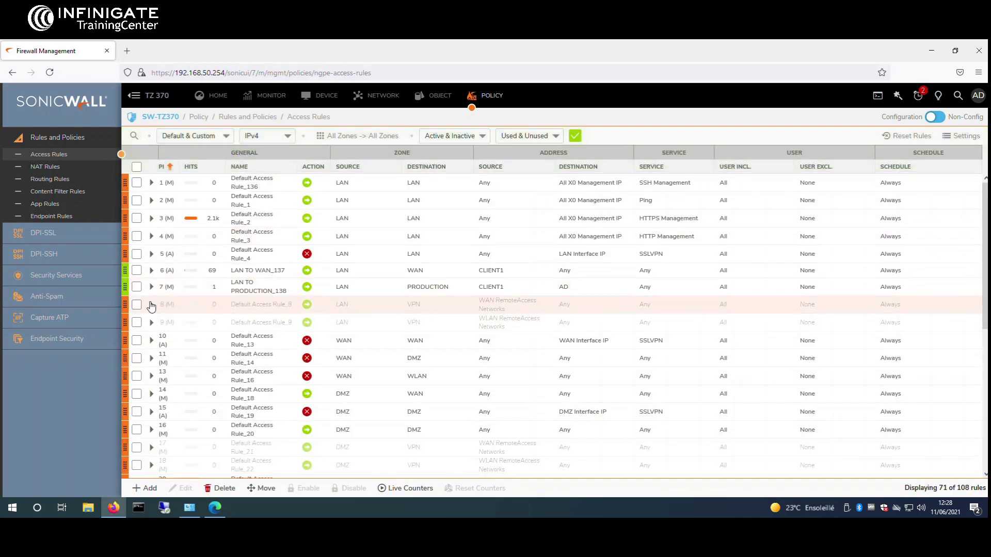
# Step: Add rule PRODUCTION TO WAN from AD in PRODUCTION to Any destination in WAN
pyautogui.click(140, 488)
pyautogui.moveTo(393, 217); pyautogui.dragTo(328, 212)
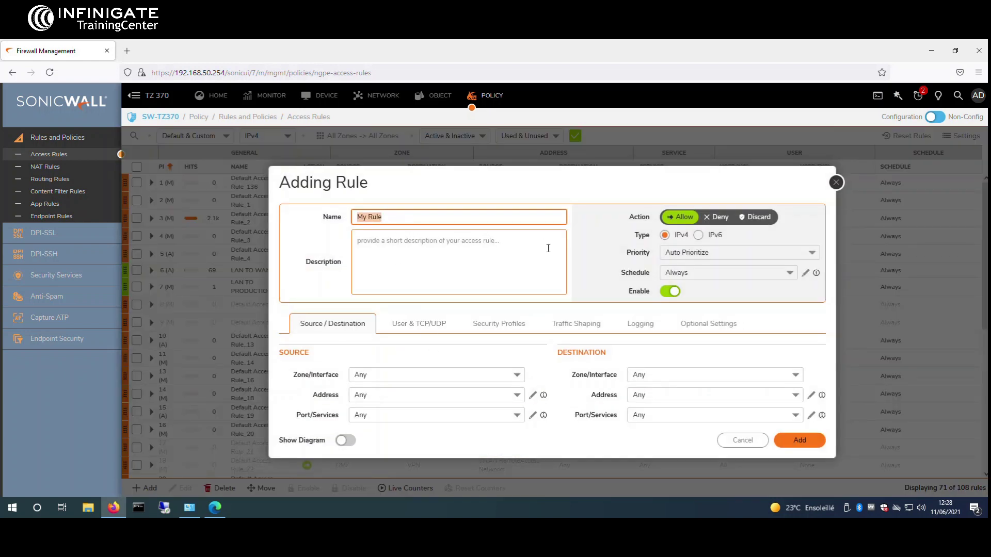
pyautogui.write('PRODUCTION TO WAN')
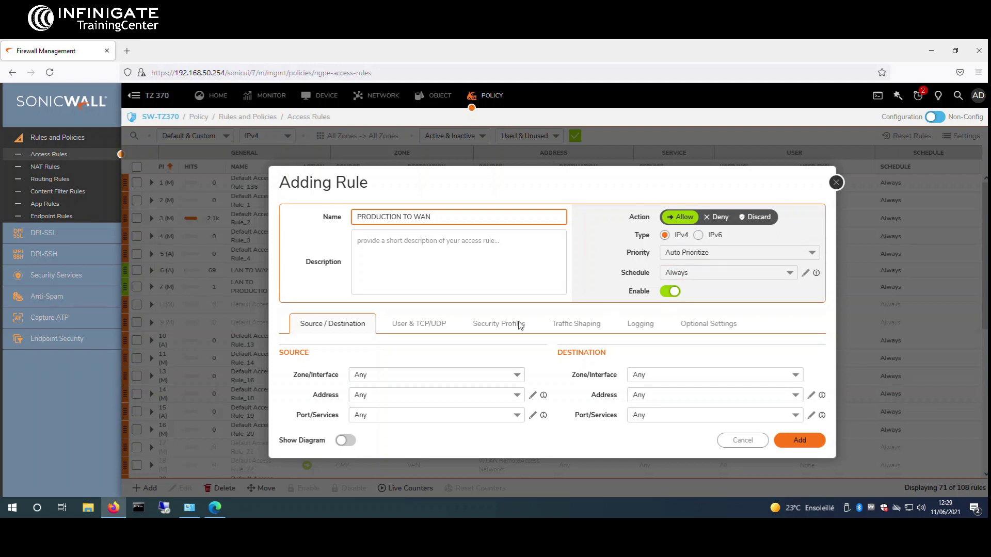
pyautogui.click(516, 375)
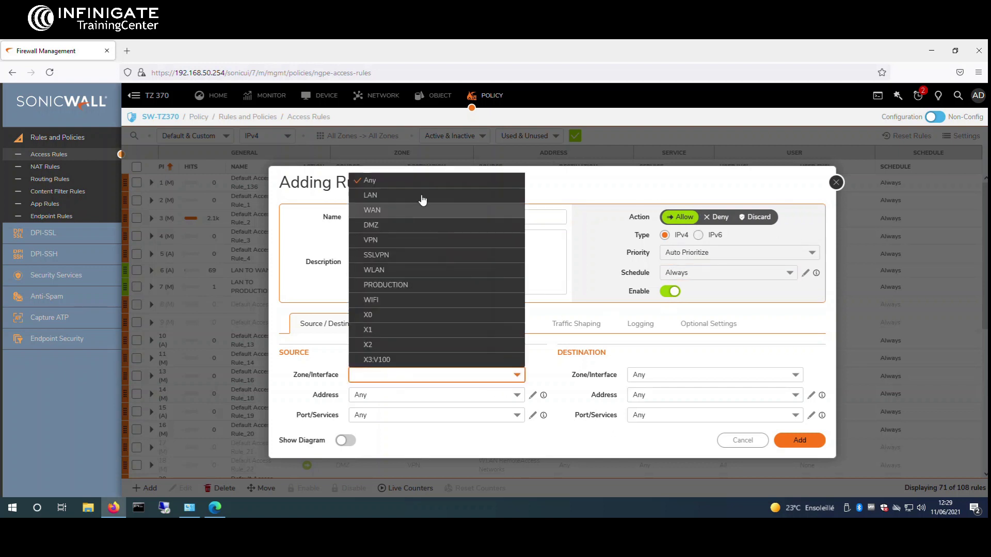
pyautogui.click(420, 287)
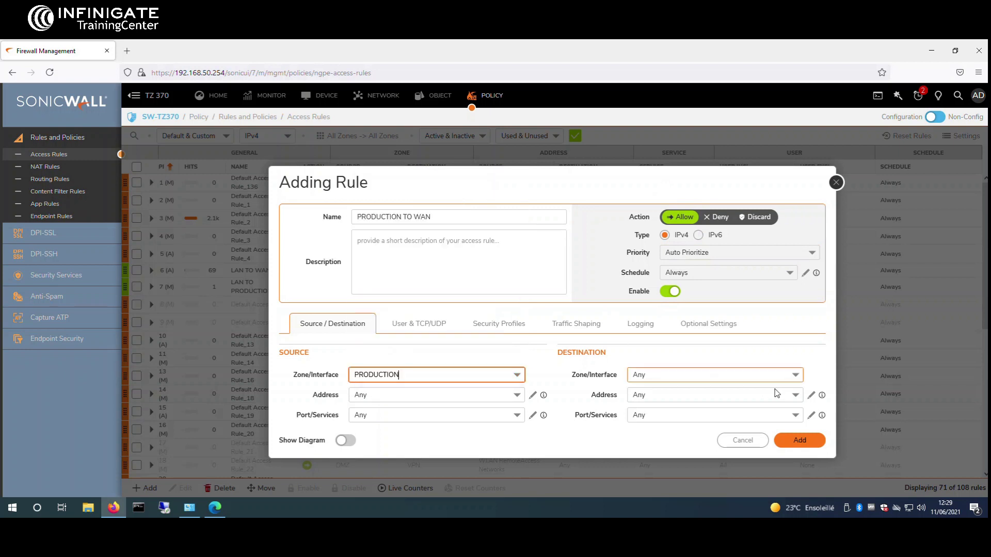
pyautogui.click(794, 375)
pyautogui.write('WAN')
pyautogui.press('Return')
pyautogui.click(516, 395)
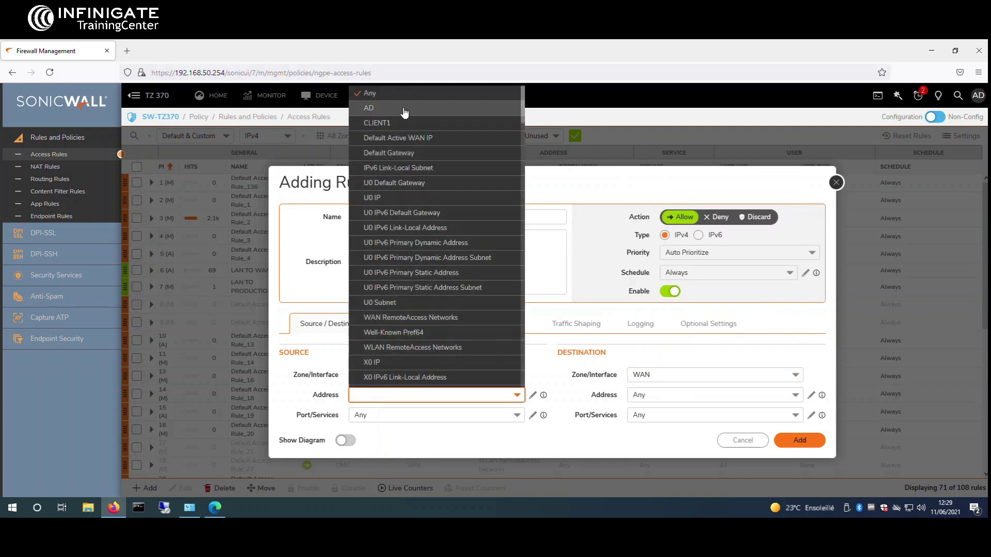
pyautogui.click(404, 113)
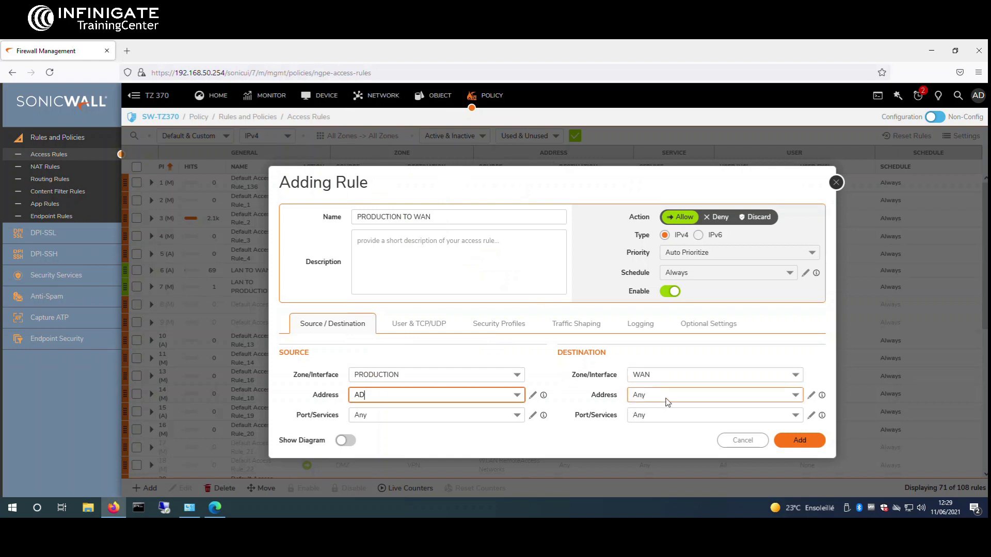
pyautogui.click(811, 444)
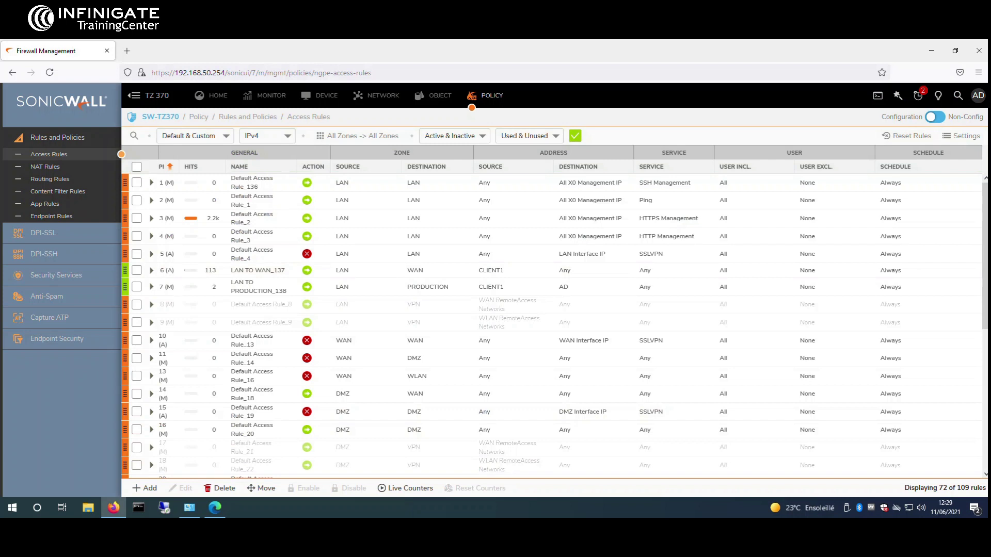
# Step: Open NAT Rules and set the rule filter to Default & Custom
pyautogui.click(57, 168)
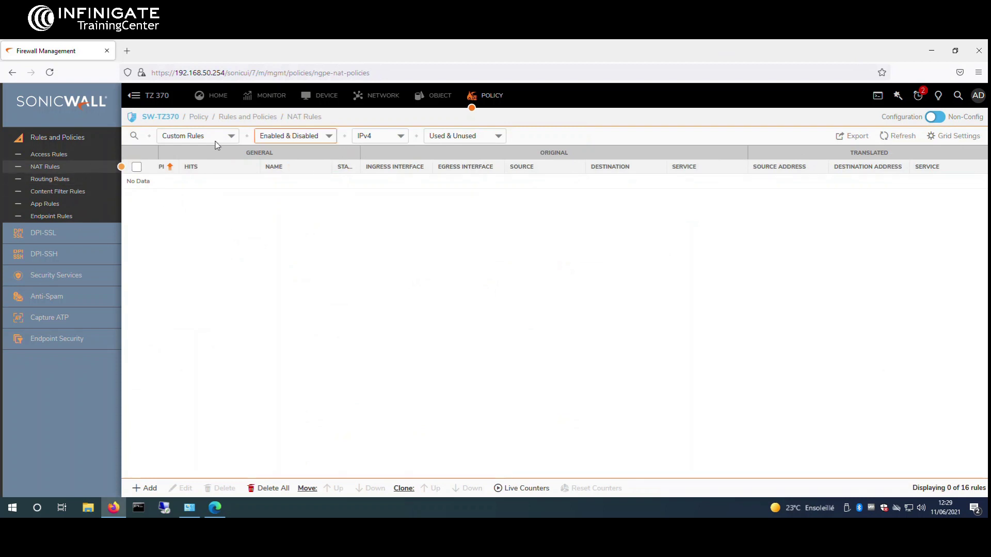
pyautogui.click(191, 135)
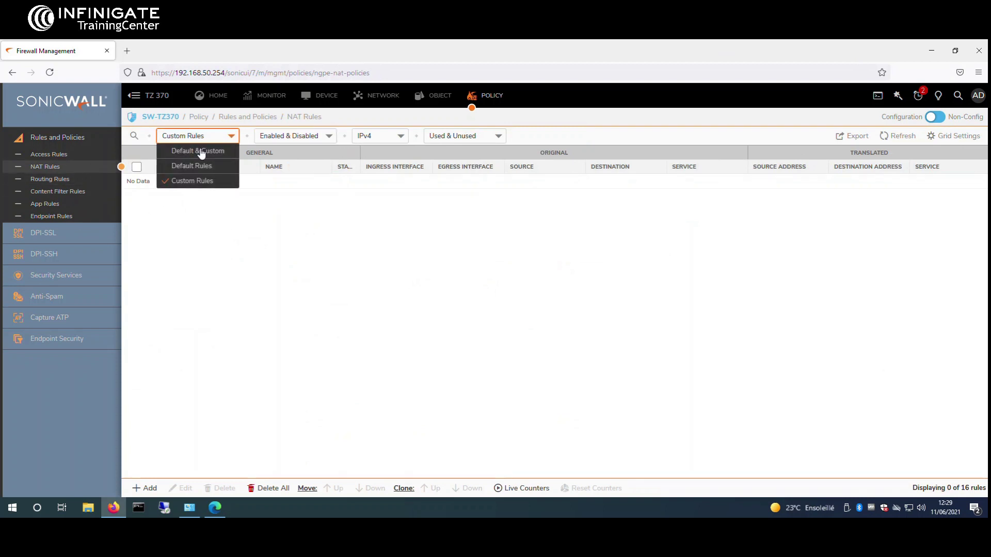
pyautogui.click(202, 151)
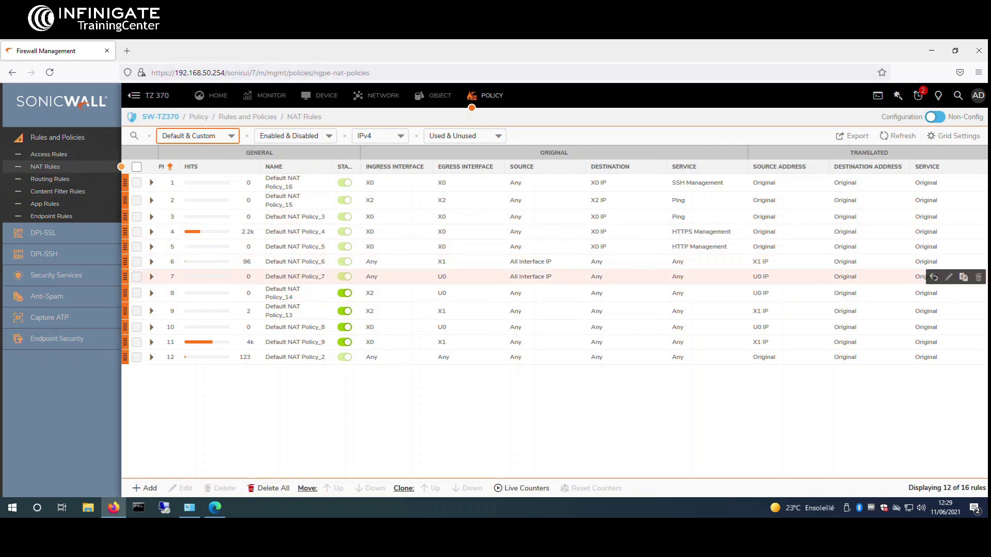
# Step: Ping AD at 192.168.100.1 from a Command Prompt
pyautogui.click(141, 507)
pyautogui.write('PIN')
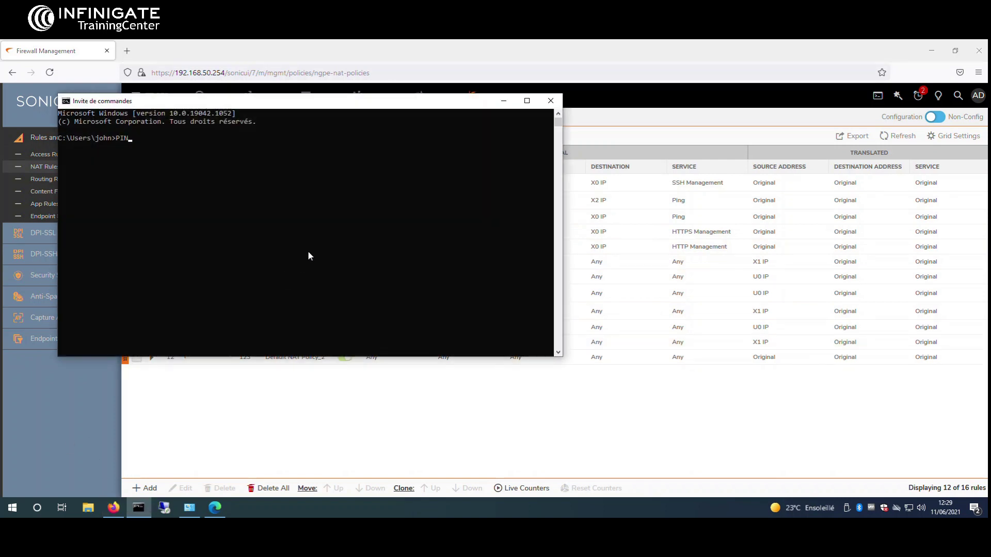
pyautogui.write('G &cé;&')
pyautogui.write('68.100.1')
pyautogui.press('Return')
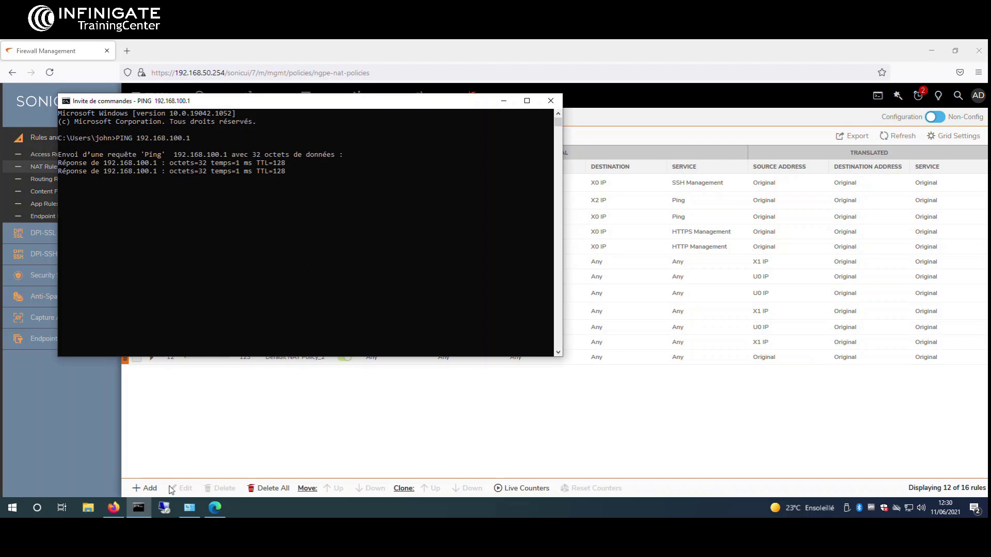
# Step: Try a Remote Desktop connection to 192.168.100.1, cancel the login, and return to SonicWall
pyautogui.click(164, 508)
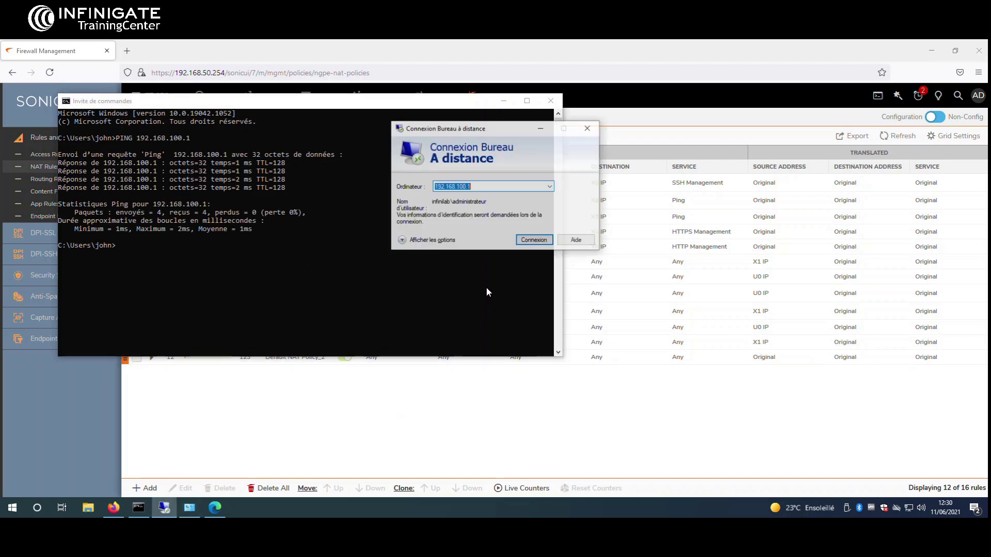
pyautogui.click(535, 241)
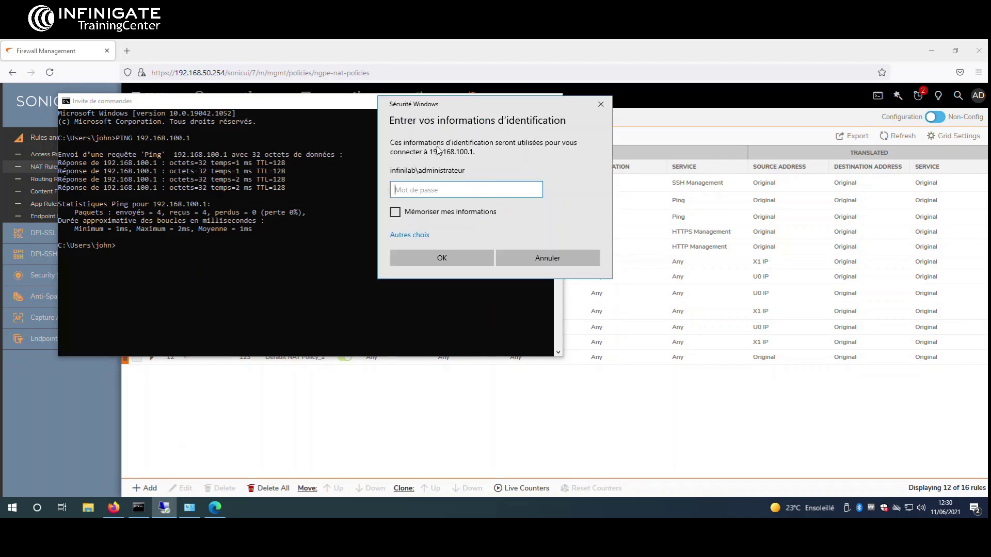
pyautogui.click(621, 200)
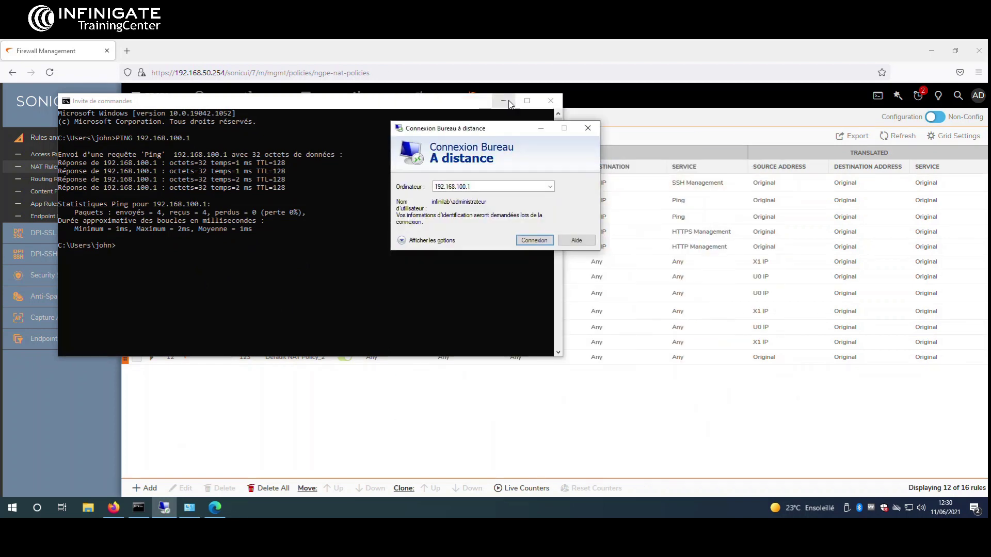
pyautogui.click(504, 101)
pyautogui.click(482, 420)
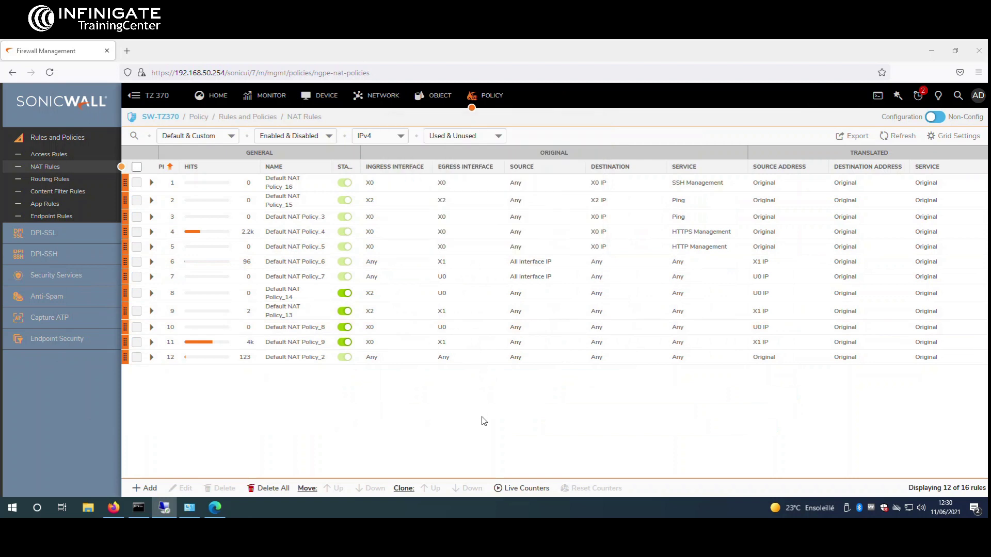
# Step: Start a Deny rule named DENY RDP from the LAN zone to the PRODUCTION zone
pyautogui.click(47, 154)
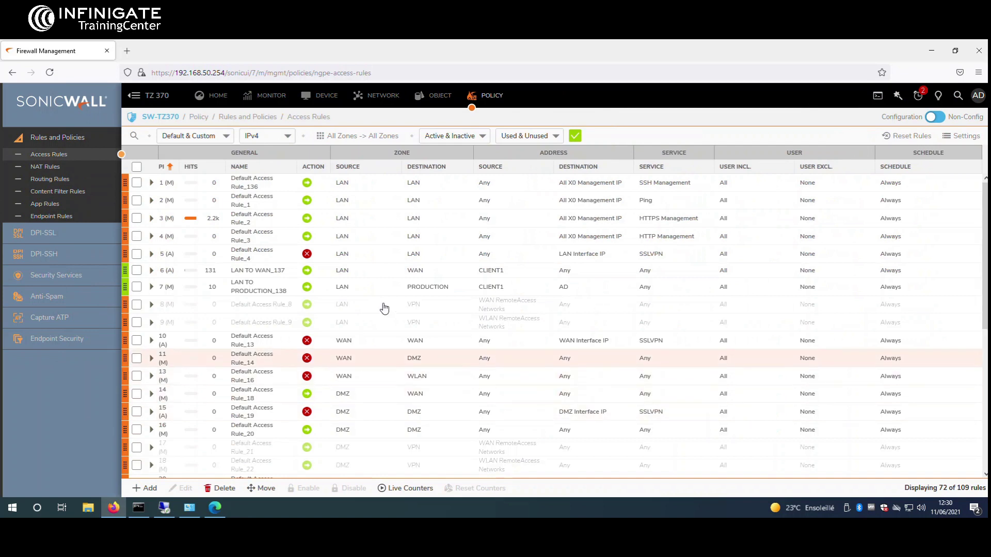
pyautogui.click(145, 488)
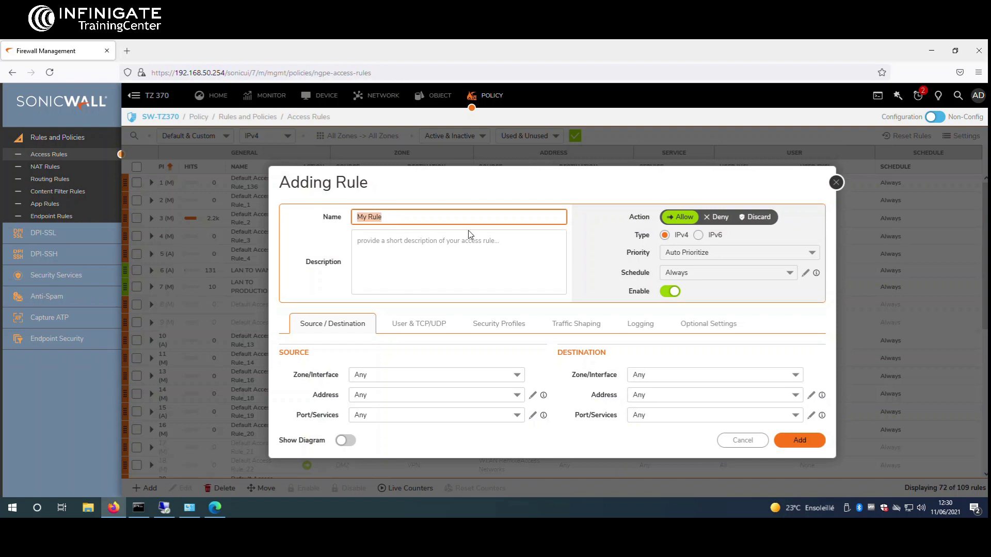
pyautogui.write('D')
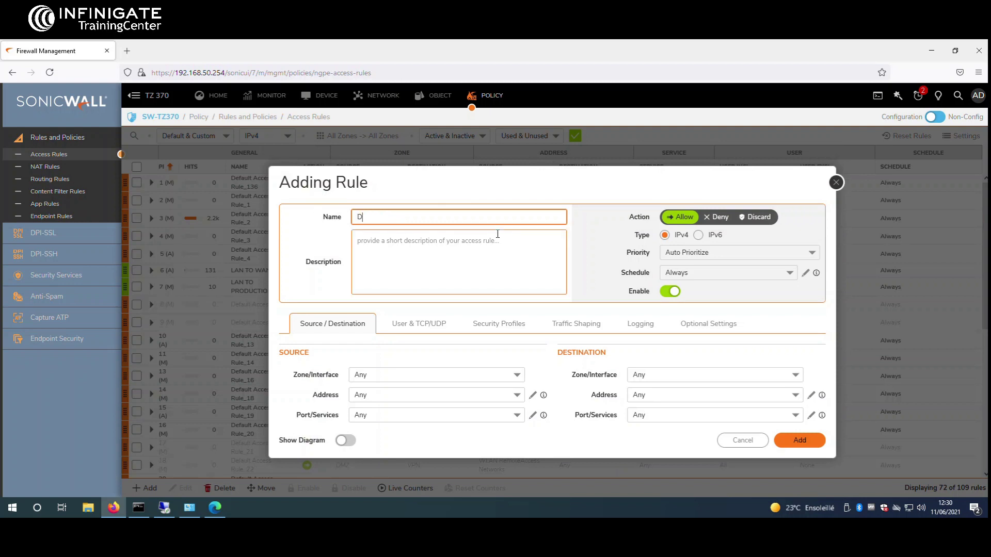
pyautogui.write('ENY RDP')
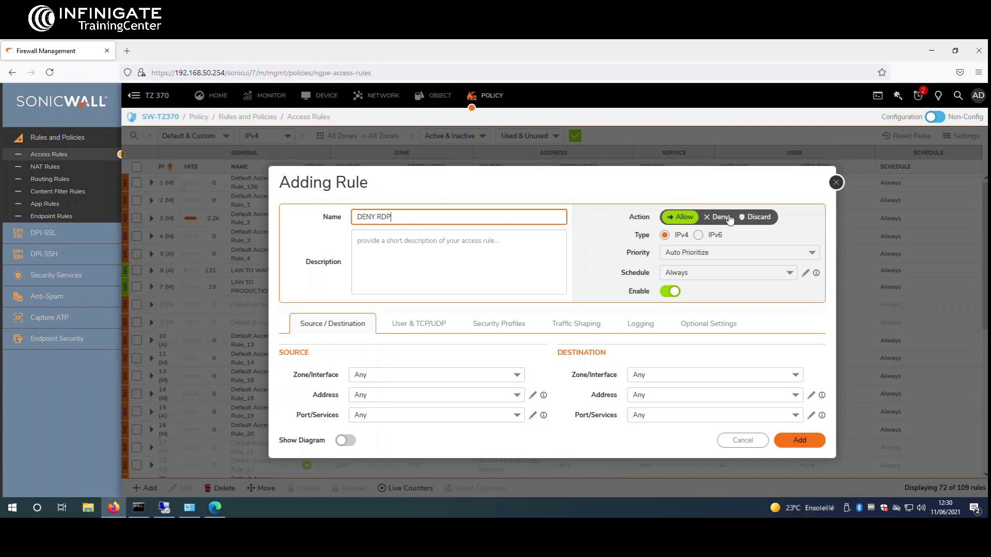
pyautogui.click(719, 223)
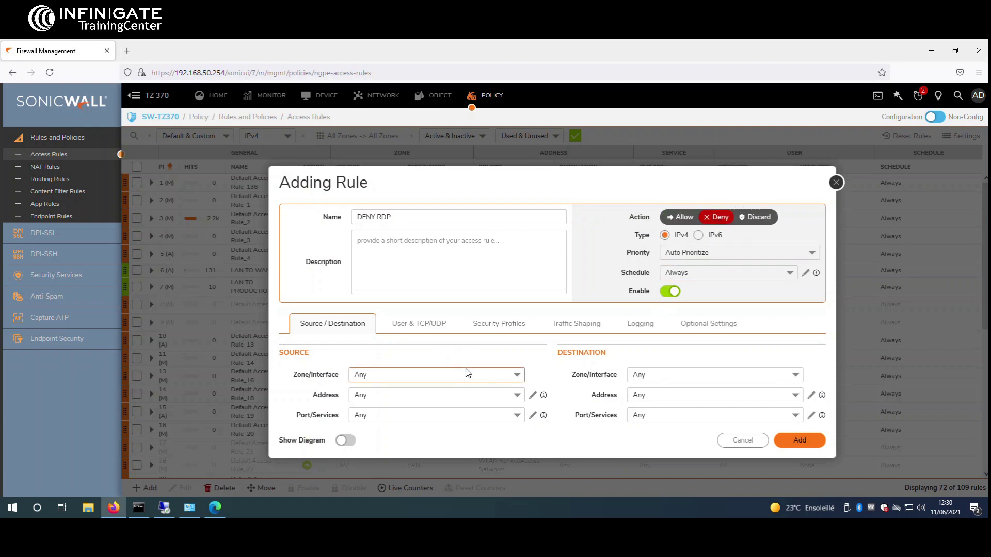
pyautogui.click(513, 381)
pyautogui.click(399, 210)
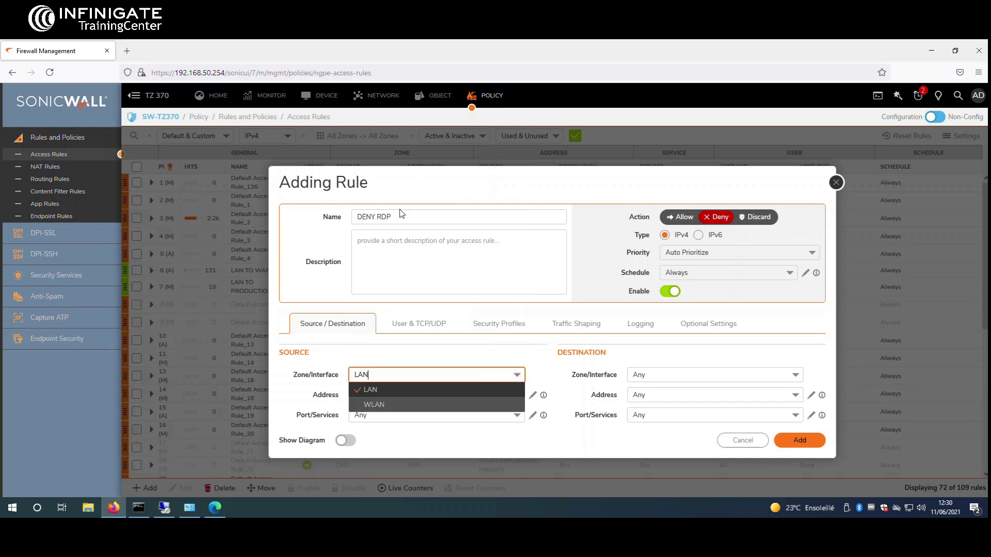
pyautogui.click(795, 375)
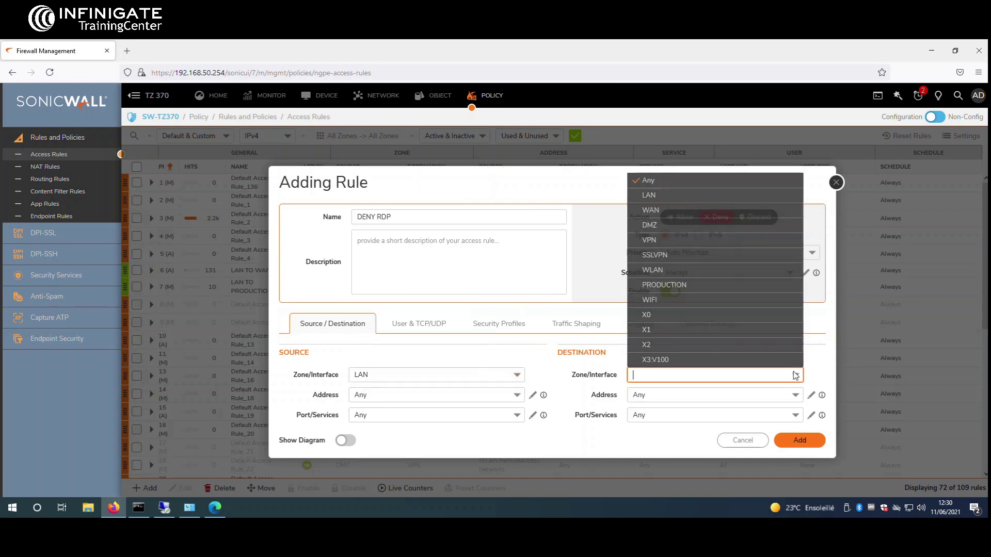
pyautogui.click(676, 290)
# Step: Set source address CLIENT1 and destination address AD, then check the destination service options
pyautogui.click(516, 395)
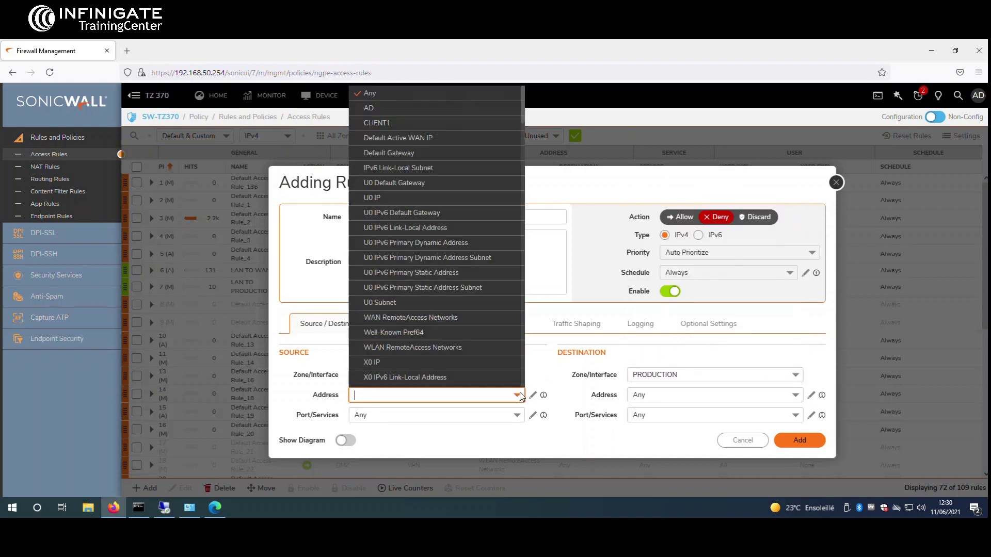
pyautogui.click(404, 123)
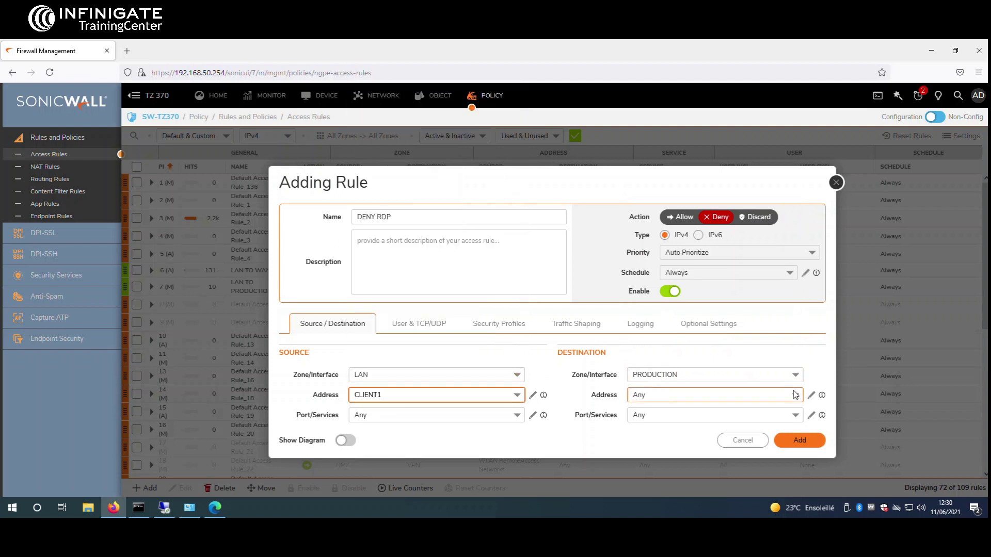
pyautogui.click(795, 395)
pyautogui.click(679, 109)
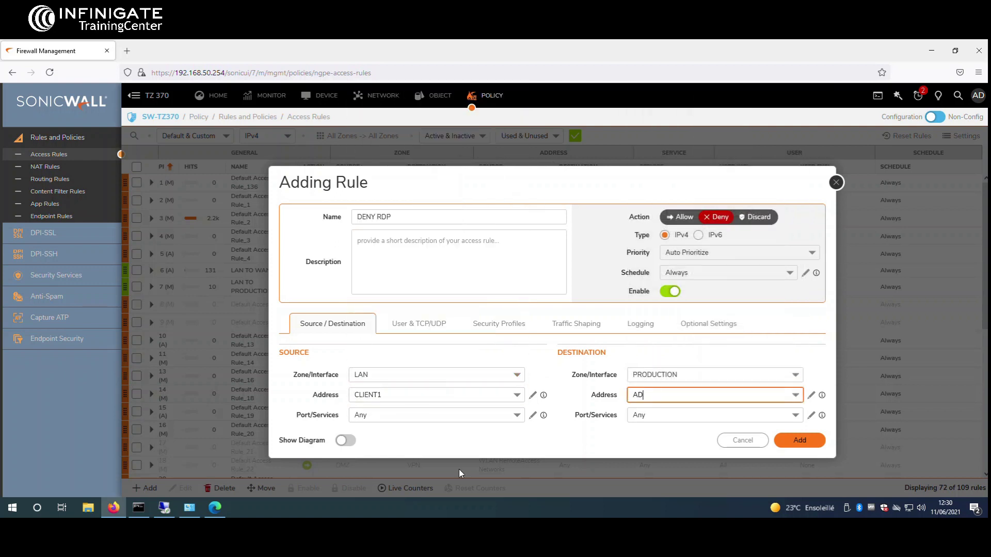
pyautogui.click(653, 437)
pyautogui.click(796, 417)
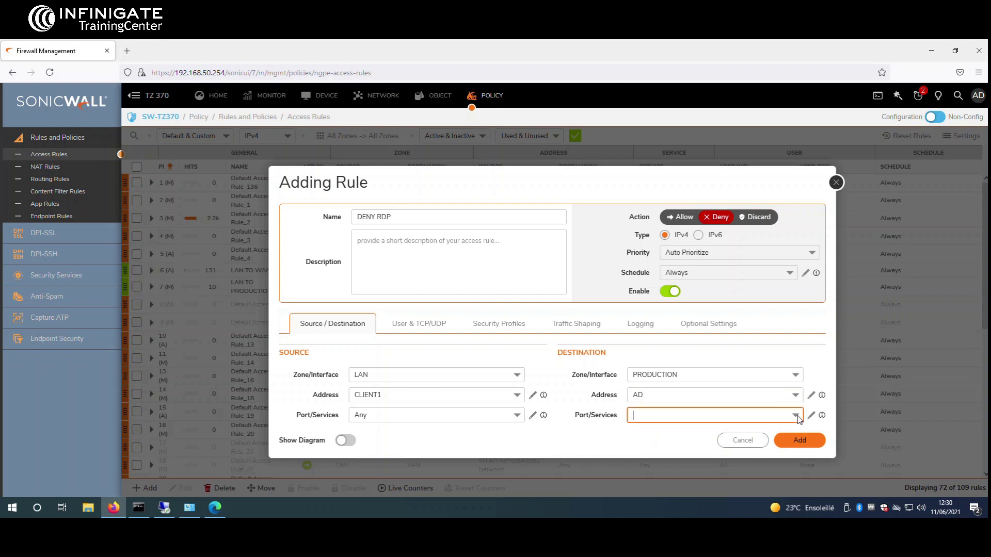
pyautogui.click(797, 417)
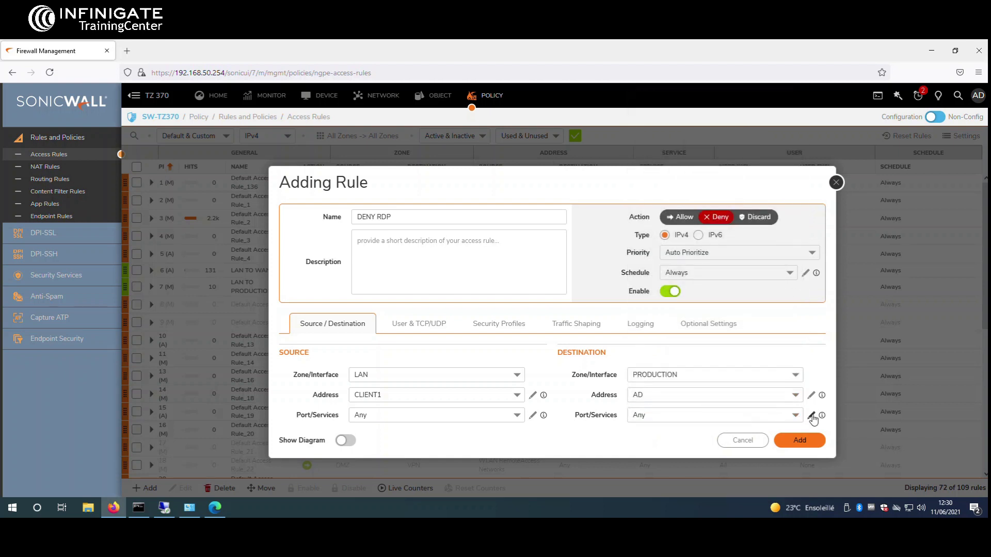
pyautogui.click(812, 417)
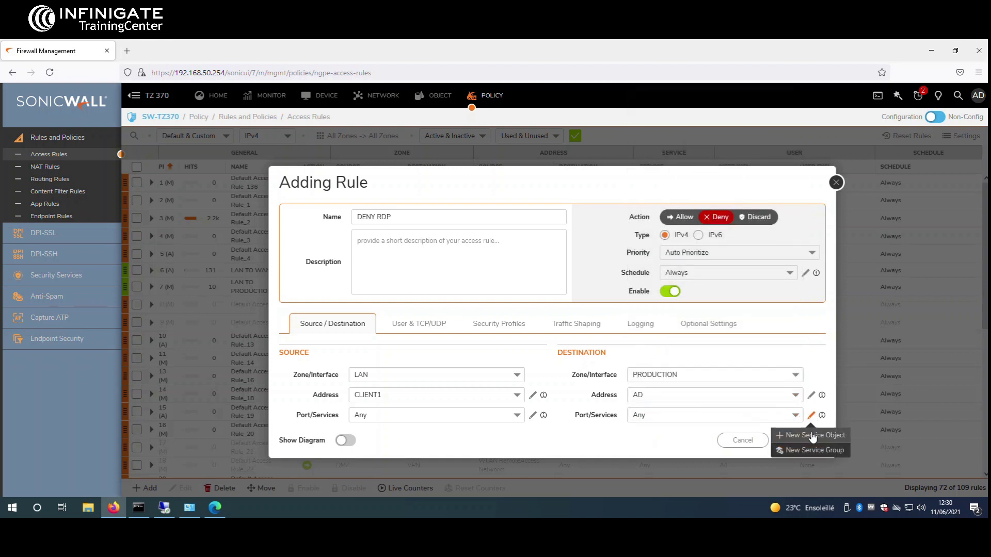
# Step: Create service object 'rdp' with protocol TCP (6) and port range 3389–3389, and save it
pyautogui.click(812, 435)
pyautogui.click(567, 282)
pyautogui.write('rdp')
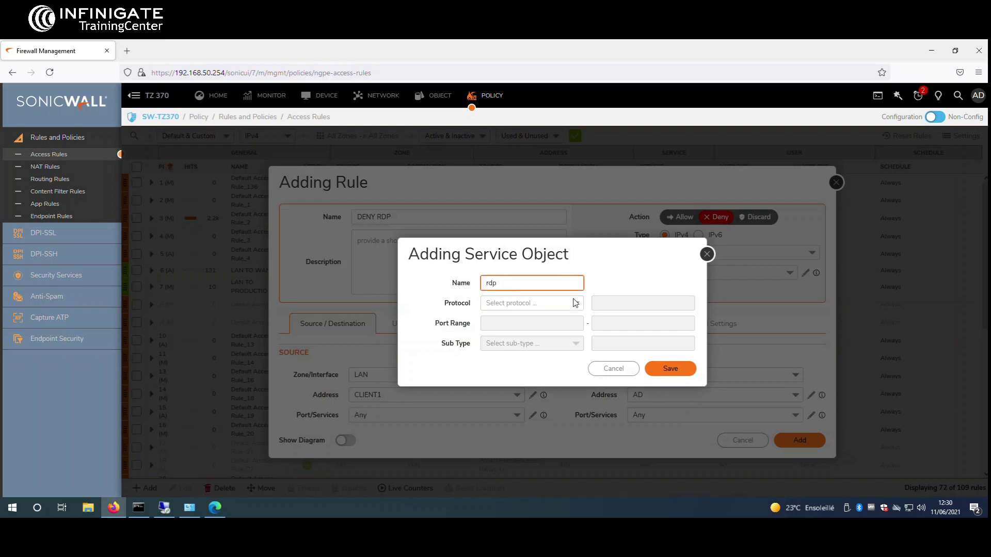
pyautogui.click(575, 303)
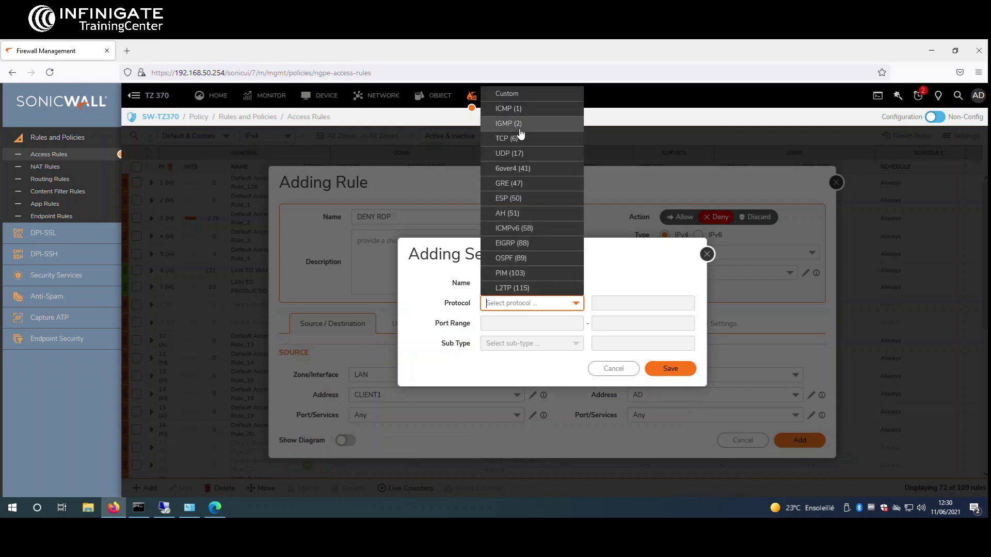
pyautogui.click(508, 138)
pyautogui.click(516, 282)
pyautogui.click(514, 327)
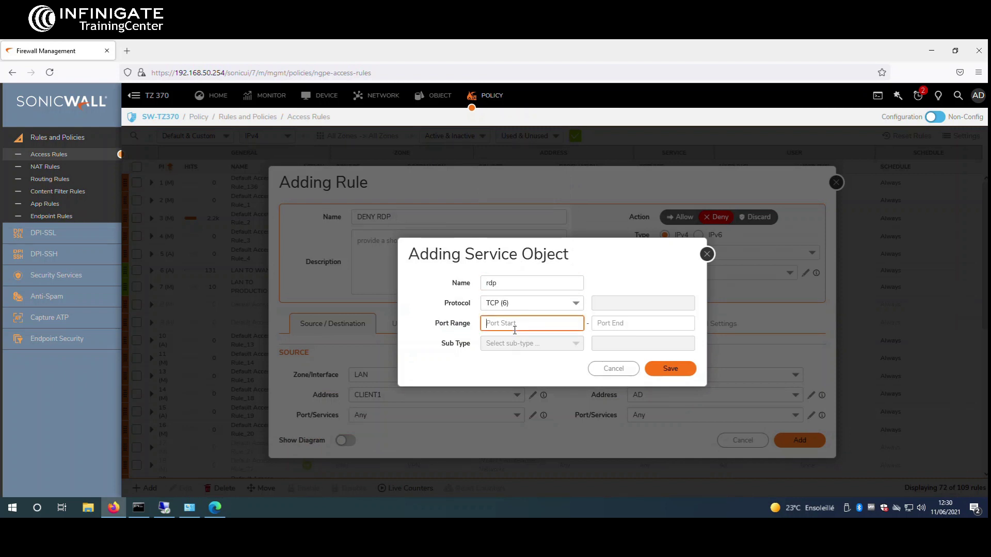
pyautogui.press('Tab')
pyautogui.write('338')
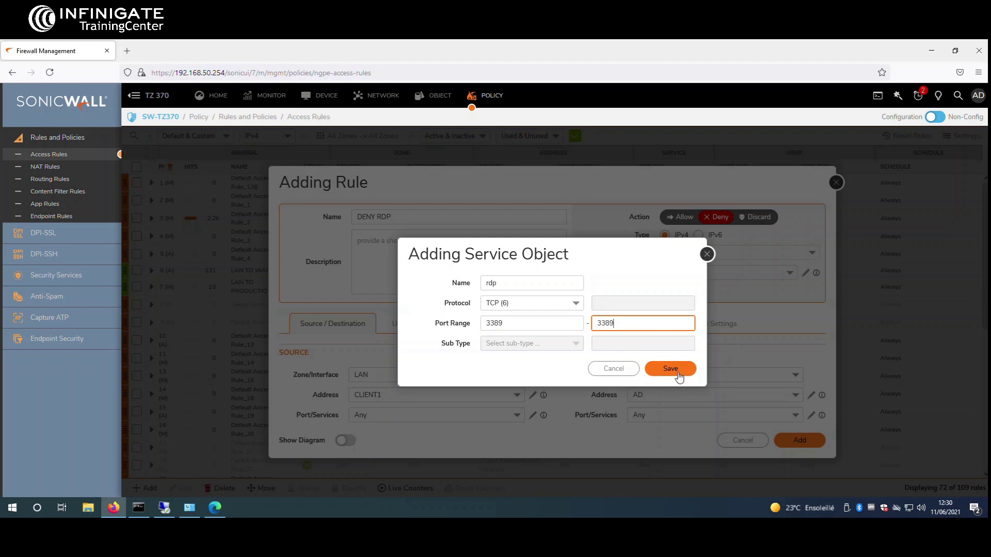
pyautogui.click(677, 372)
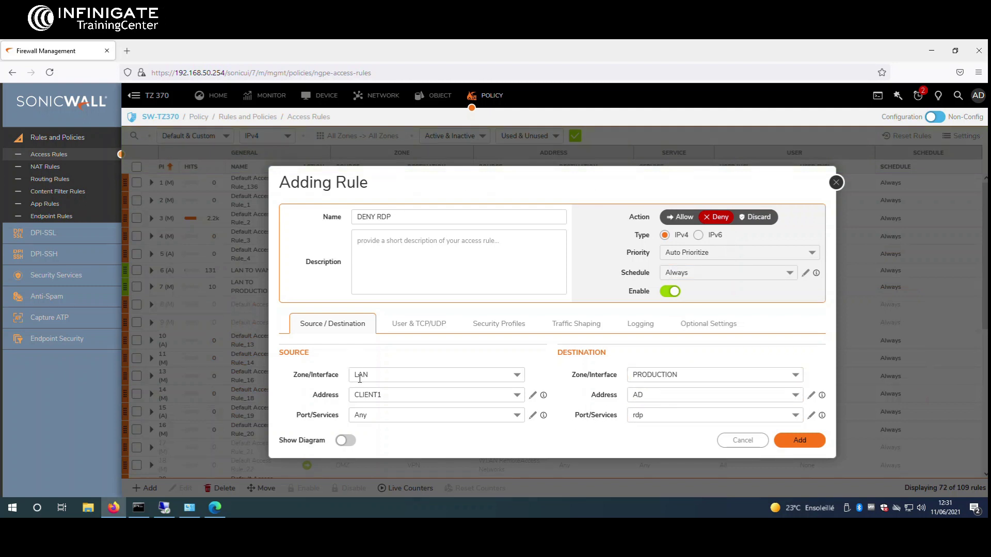
# Step: Add the DENY RDP_141 rule and move it above LAN TO WAN_137 to priority 6
pyautogui.click(809, 445)
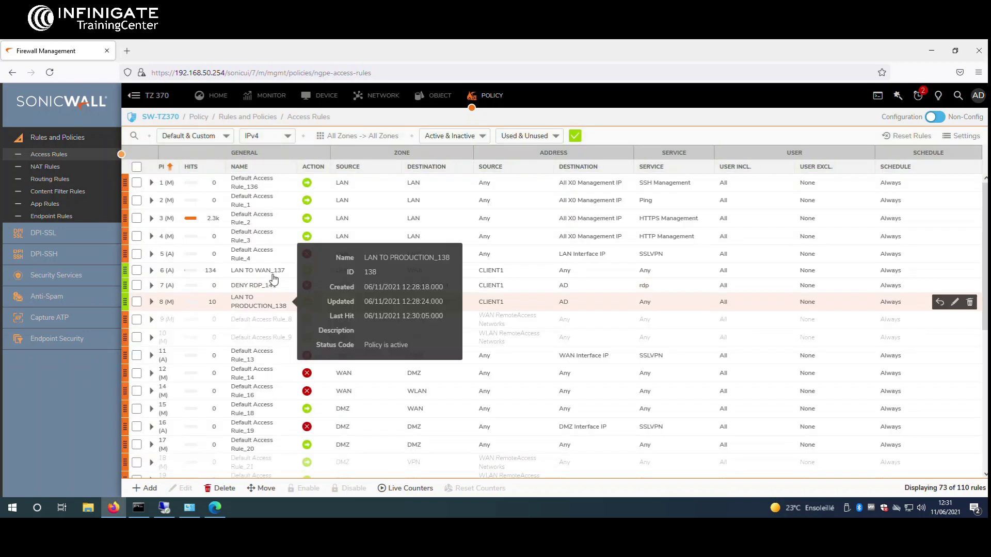
pyautogui.moveTo(124, 285)
pyautogui.mouseDown()
pyautogui.moveTo(127, 238)
pyautogui.moveTo(129, 266)
pyautogui.mouseUp()
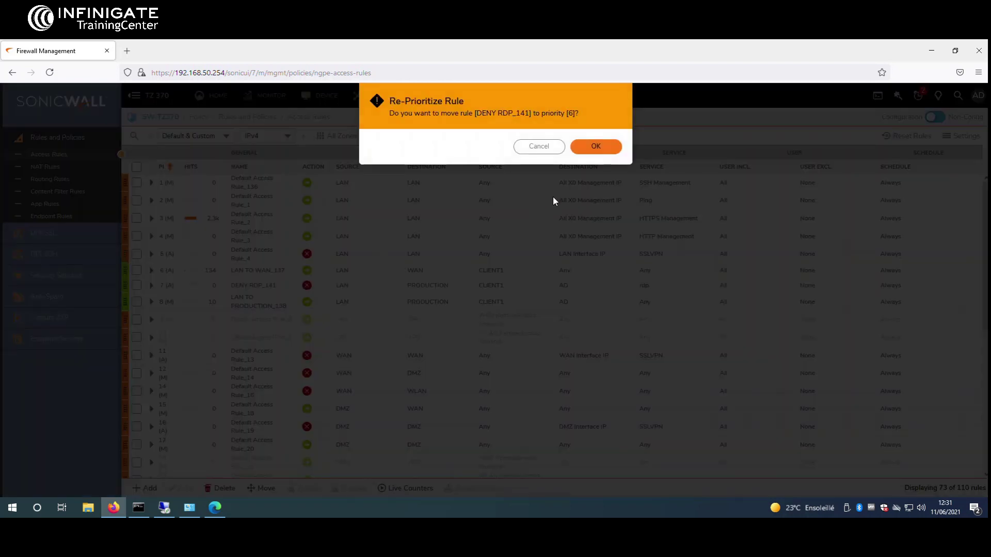
pyautogui.click(600, 146)
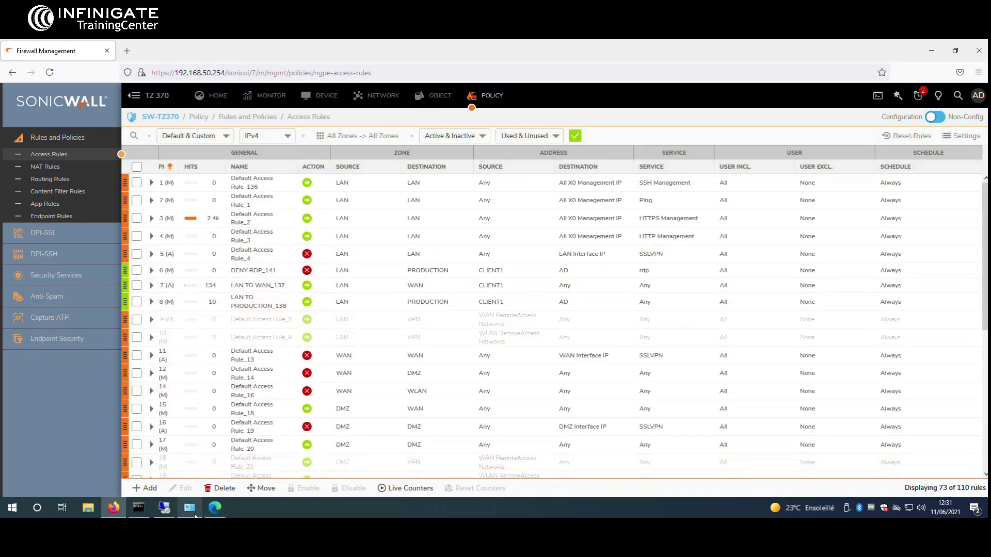
pyautogui.click(164, 508)
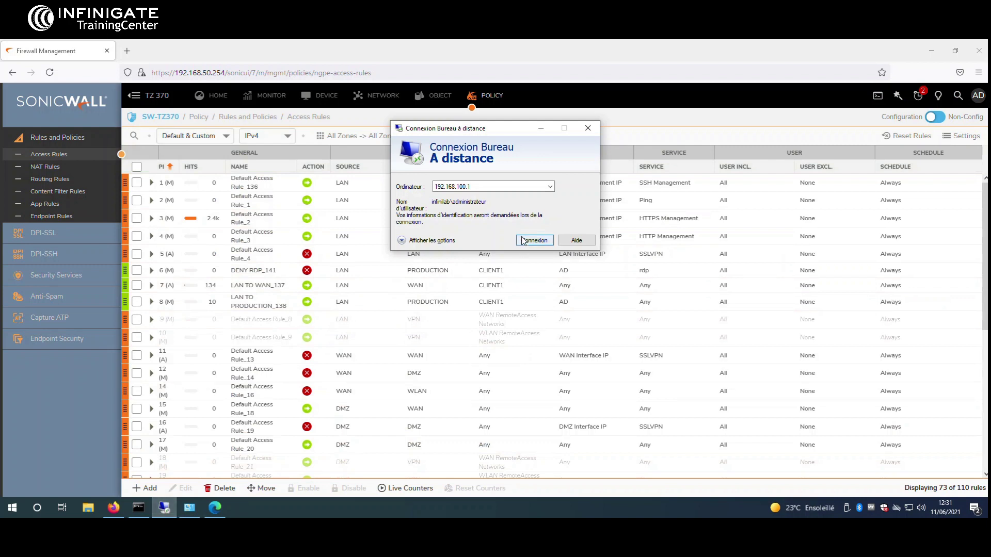
pyautogui.moveTo(479, 131); pyautogui.dragTo(524, 178)
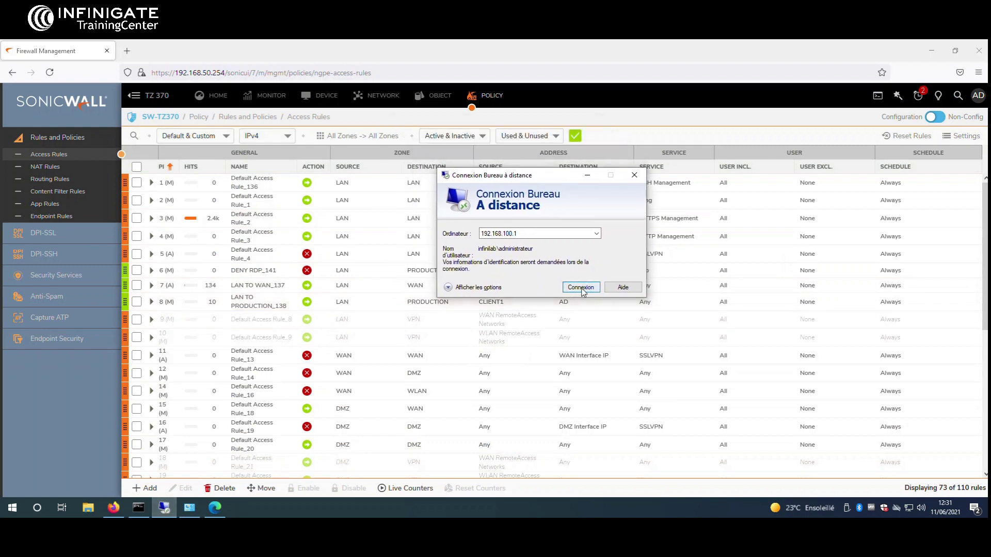
pyautogui.click(581, 287)
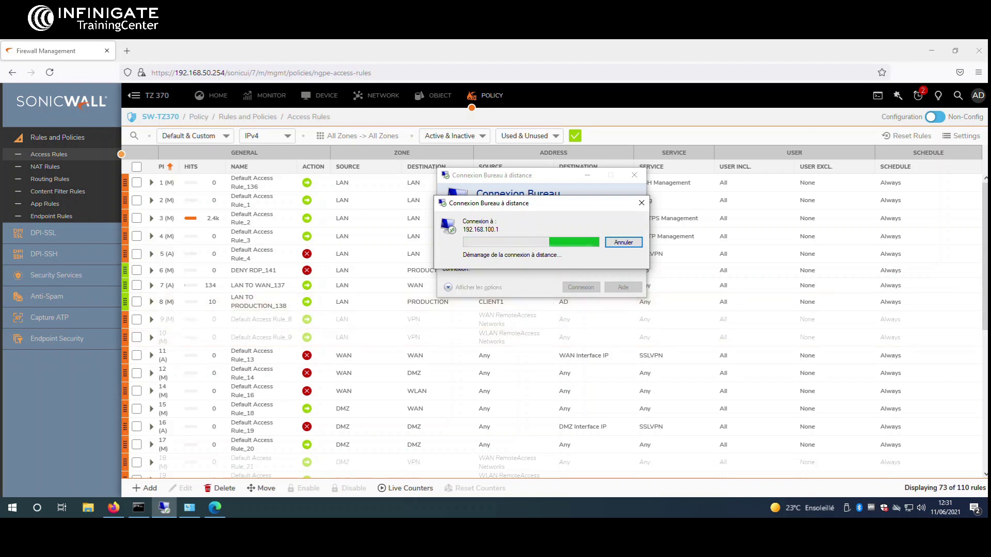
pyautogui.click(640, 205)
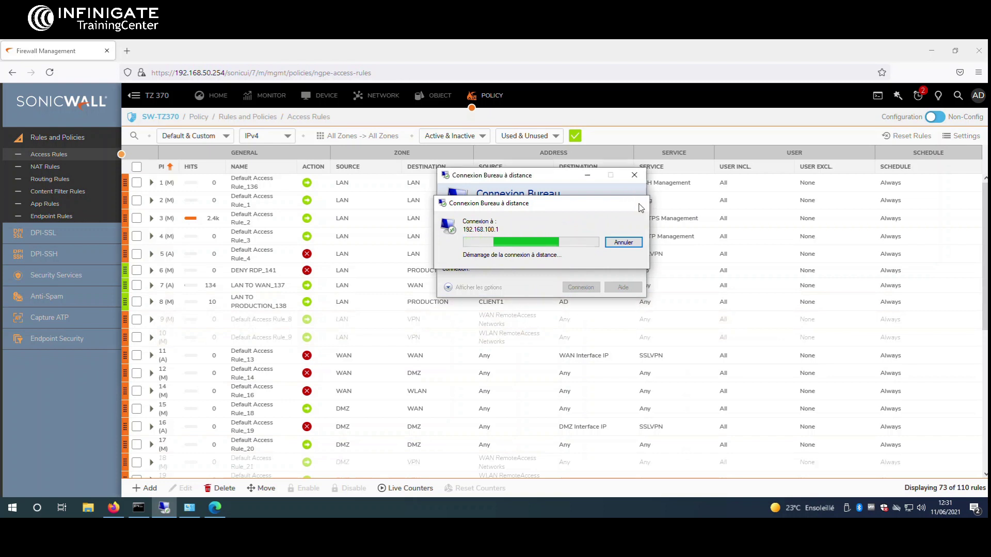
pyautogui.click(635, 176)
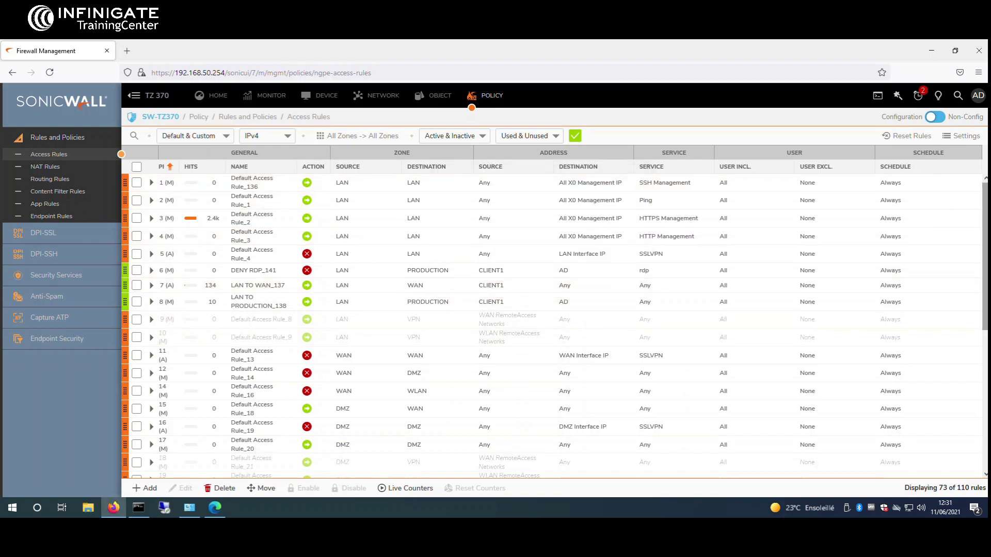